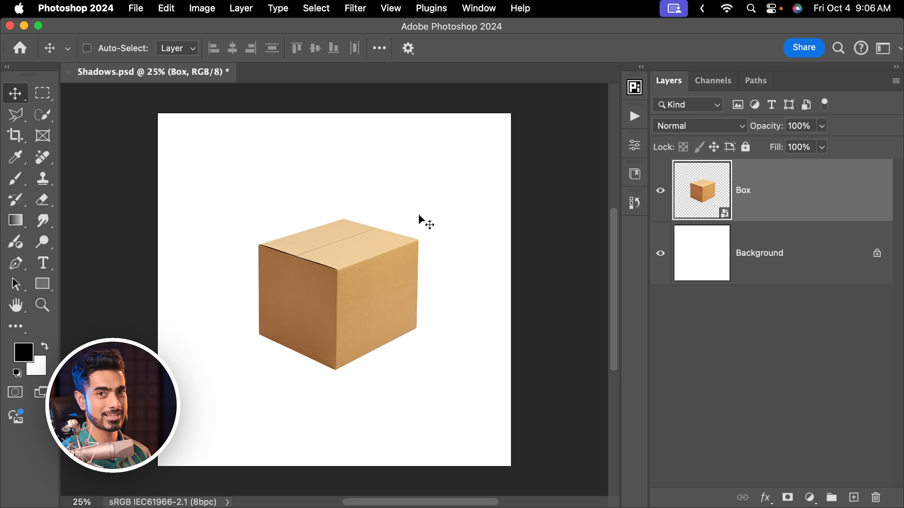
left_click(774, 265)
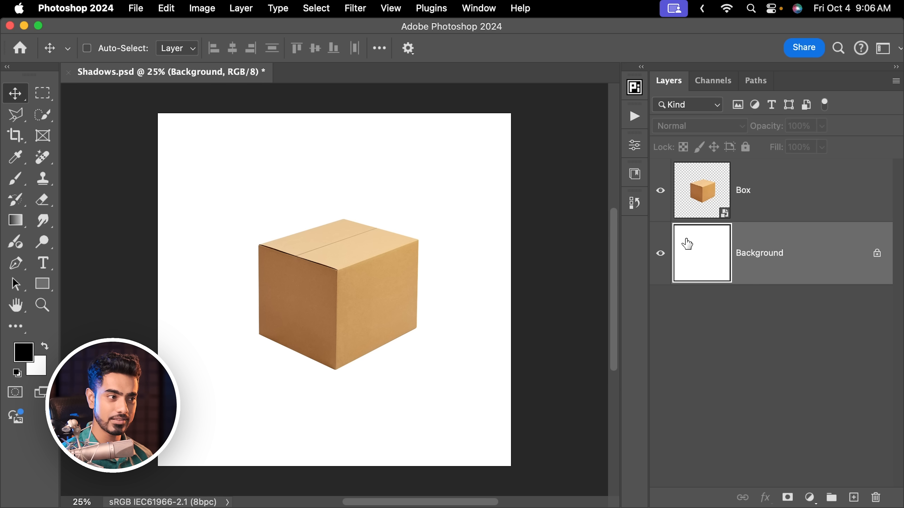
left_click(660, 191)
left_click(694, 214)
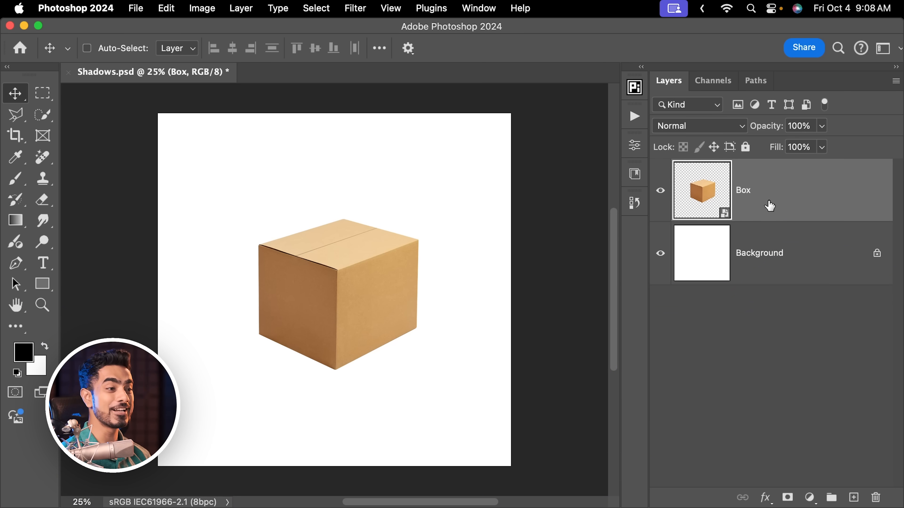
Add a new empty layer directly above the Background and name it "Shadow 1"
left_click(783, 256)
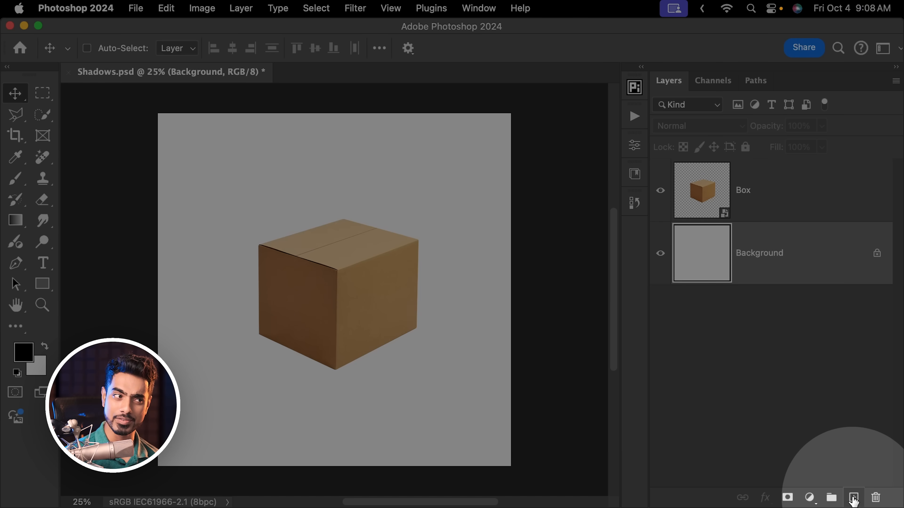
left_click(853, 499)
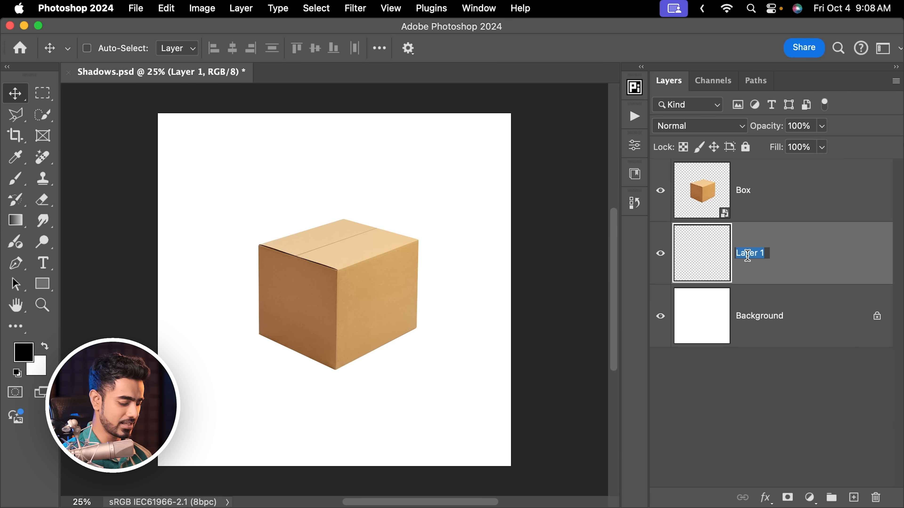
type("1")
key("Return")
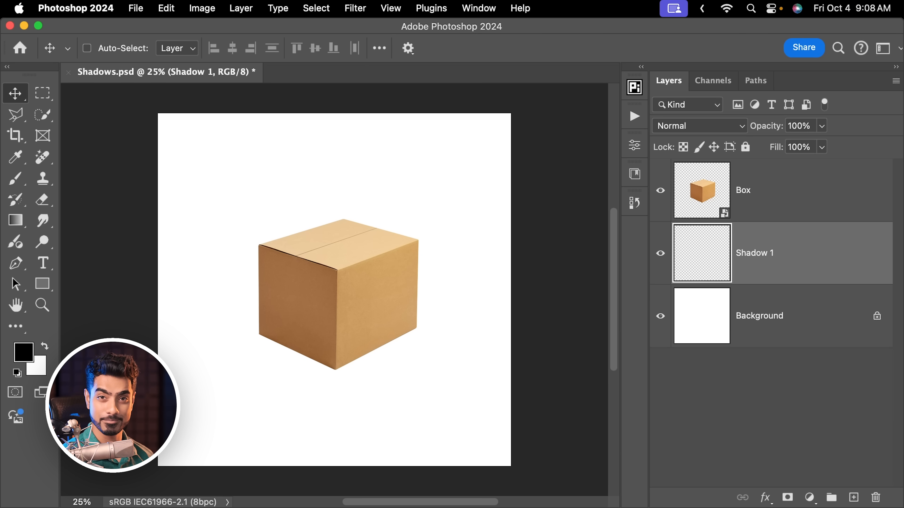
Outline the cast shadow with the Polygonal Lasso, from the box's front bottom corner past the canvas's left edge and back behind the box
left_click(22, 122)
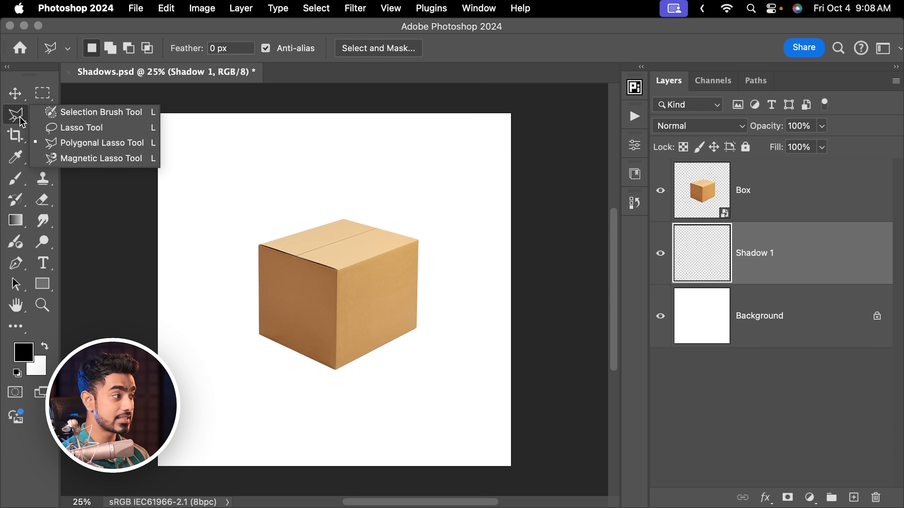
left_click(74, 145)
left_click_drag(16, 116, 71, 131)
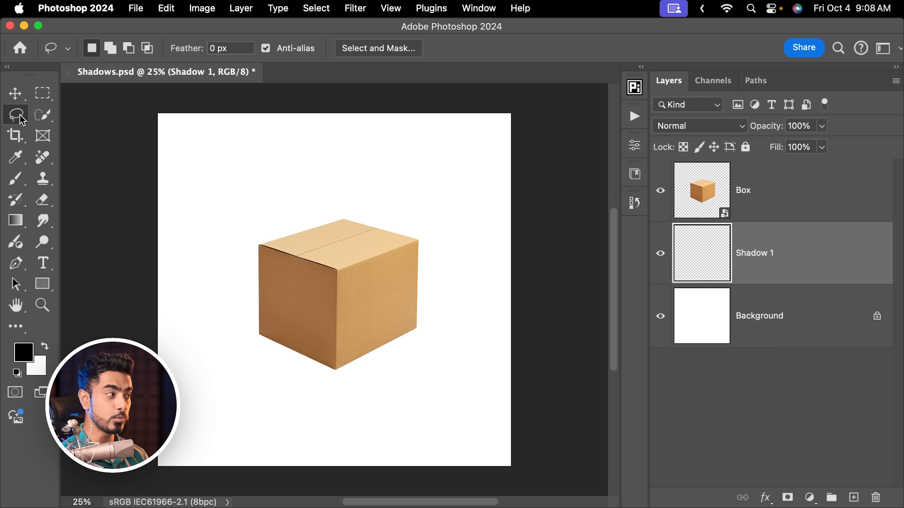
left_click_drag(18, 120, 69, 138)
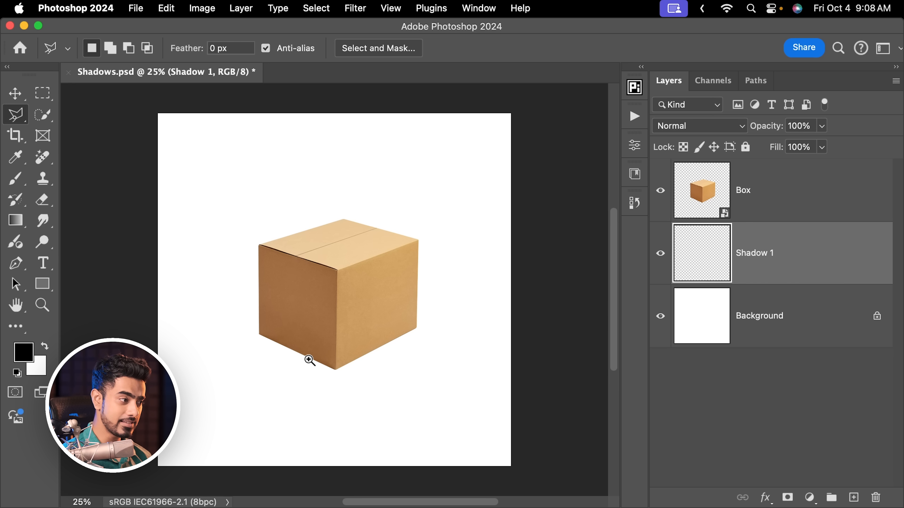
left_click_drag(297, 366, 328, 361)
mouse_move(323, 365)
left_mouse_down()
mouse_move(377, 339)
mouse_move(492, 335)
mouse_move(411, 325)
left_mouse_up()
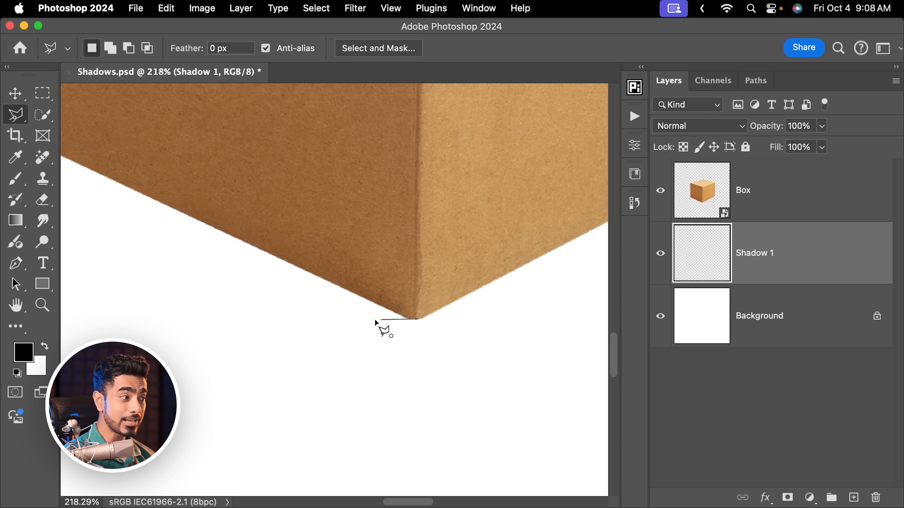
key("super+minus")
key("super+minus")
key("super+minus")
key("super+minus")
key("super+minus")
key("super+minus")
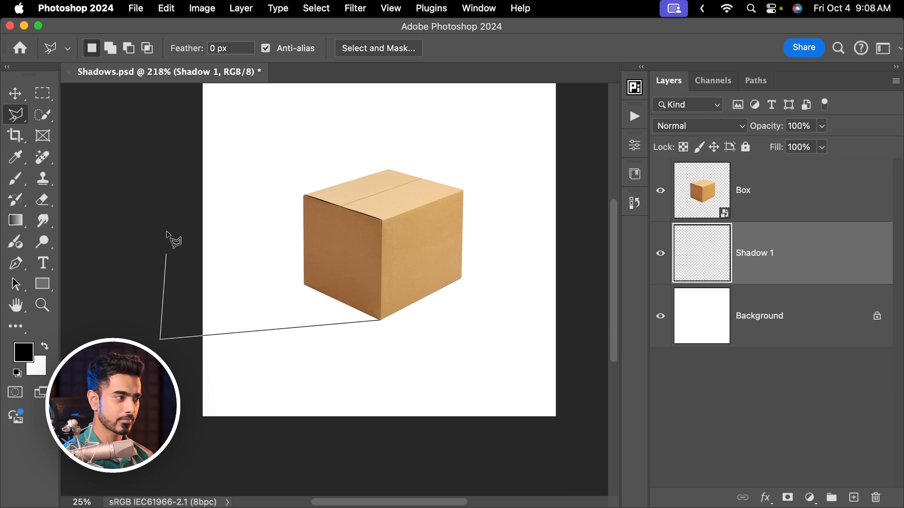
left_click(161, 223)
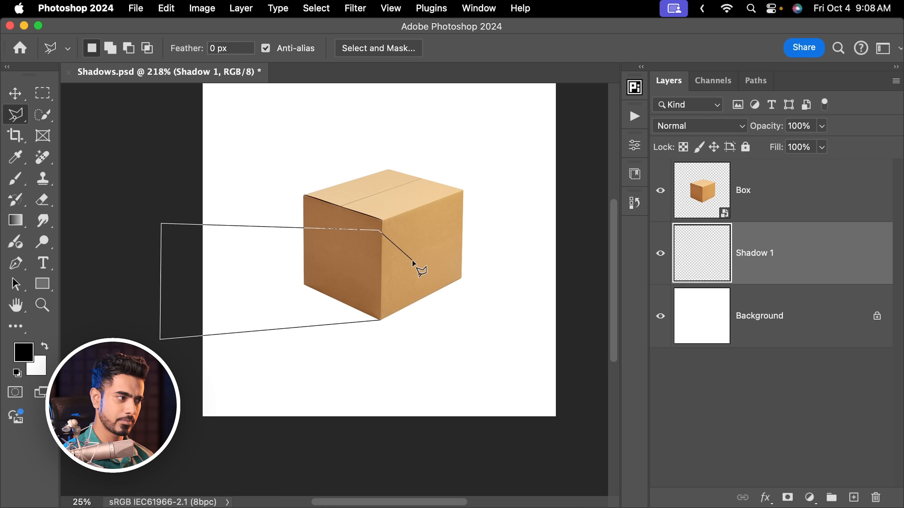
left_click(380, 320)
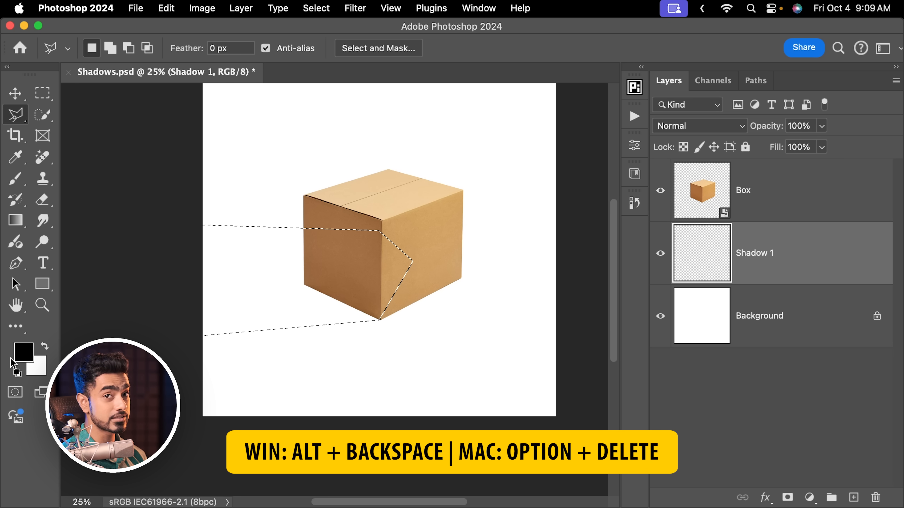
Fill the shadow selection with the black foreground colour on Shadow 1 and deselect it
key("alt+BackSpace")
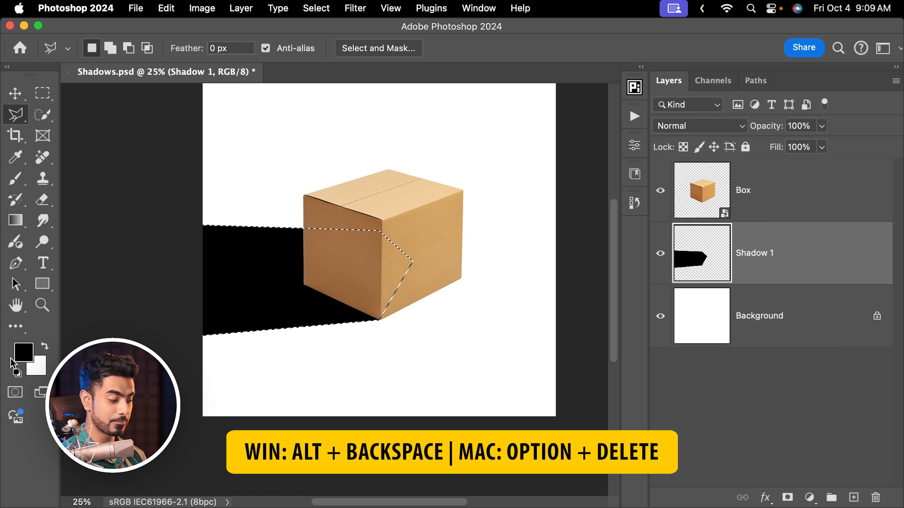
key("super+d")
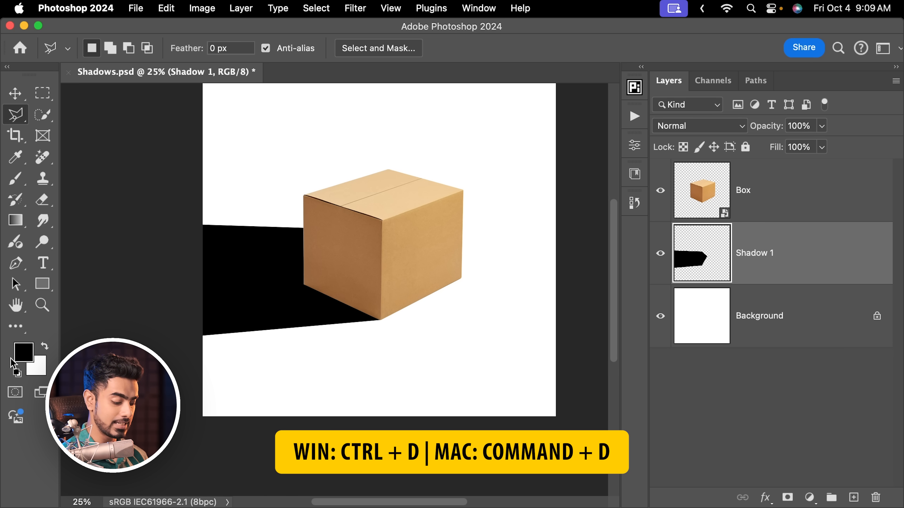
key("super+minus")
key("super+minus")
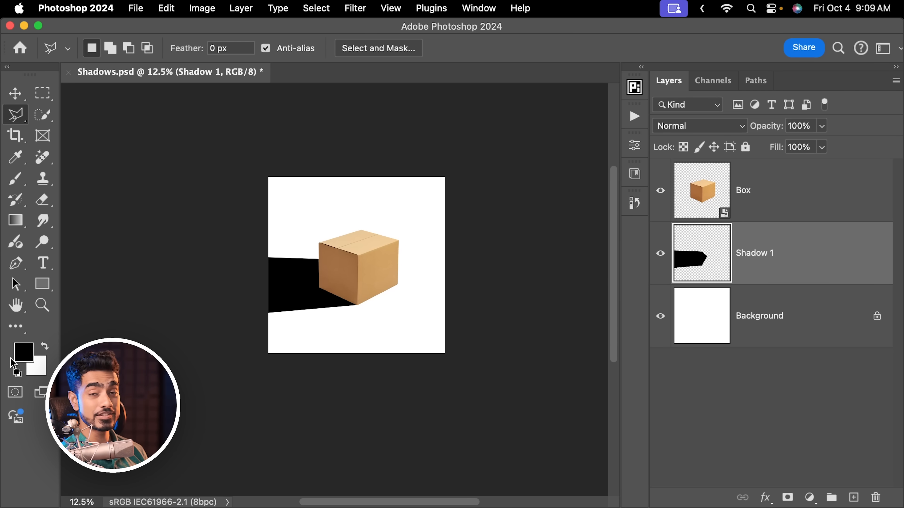
key("super+minus")
key("super+minus")
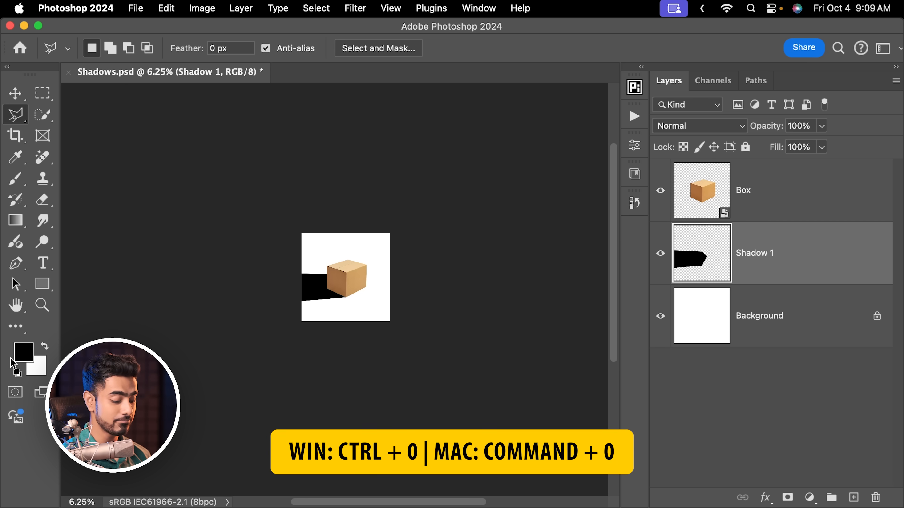
key("super+0")
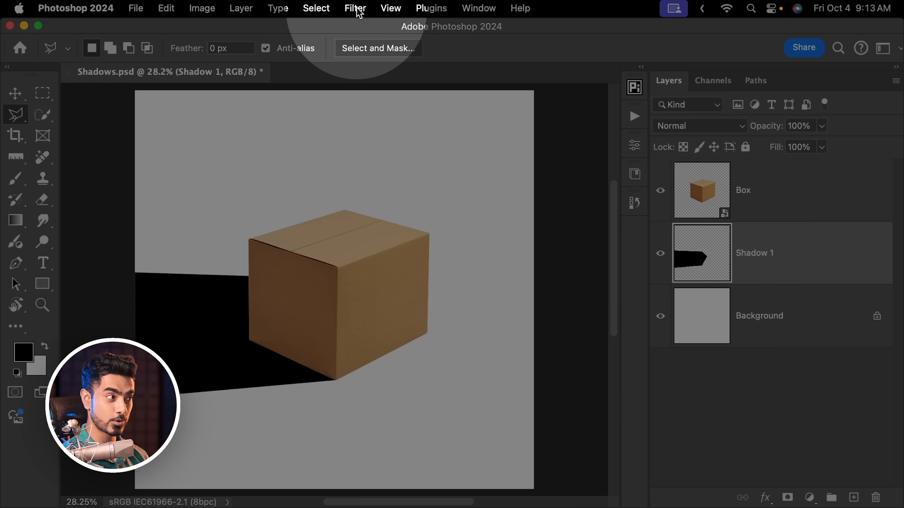
Convert the Shadow 1 layer for Smart Filters
left_click(356, 9)
left_click(377, 53)
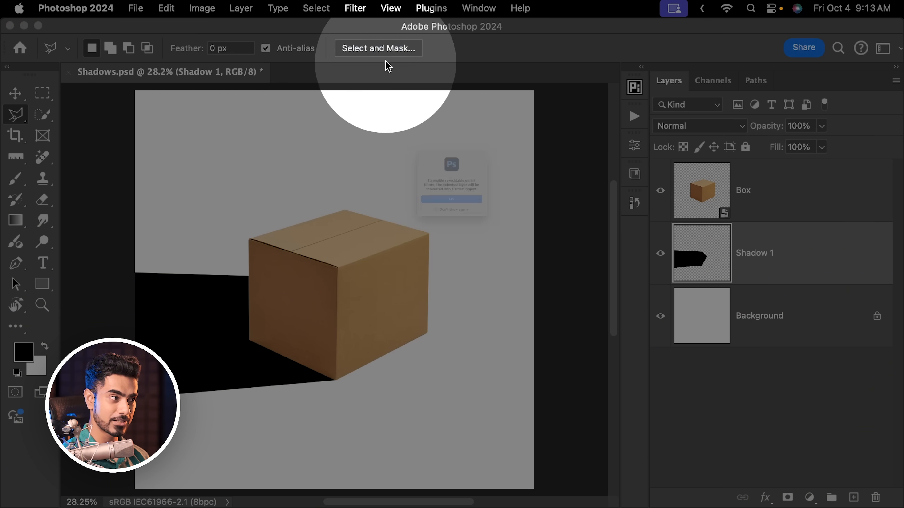
left_click(454, 225)
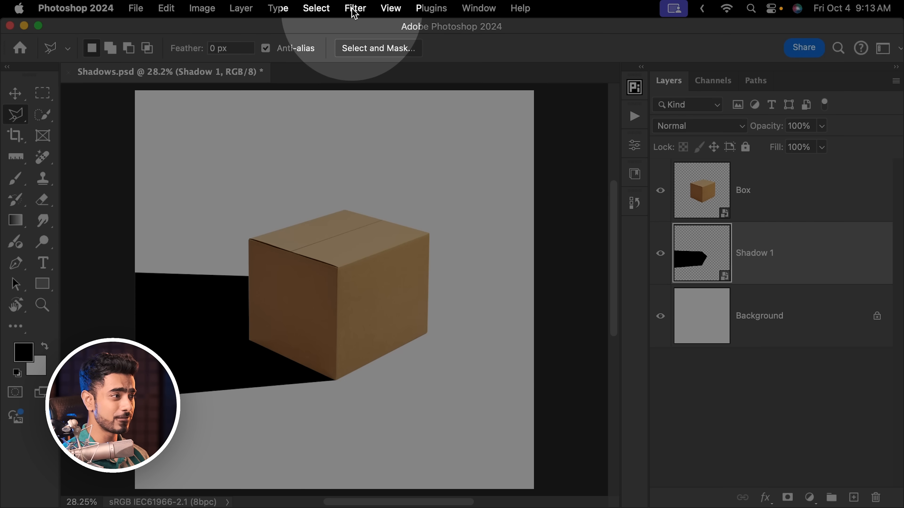
Start a Tilt-Shift blur on Shadow 1, rotate its bands to vertical and move its centre onto the box's right face
left_click(354, 9)
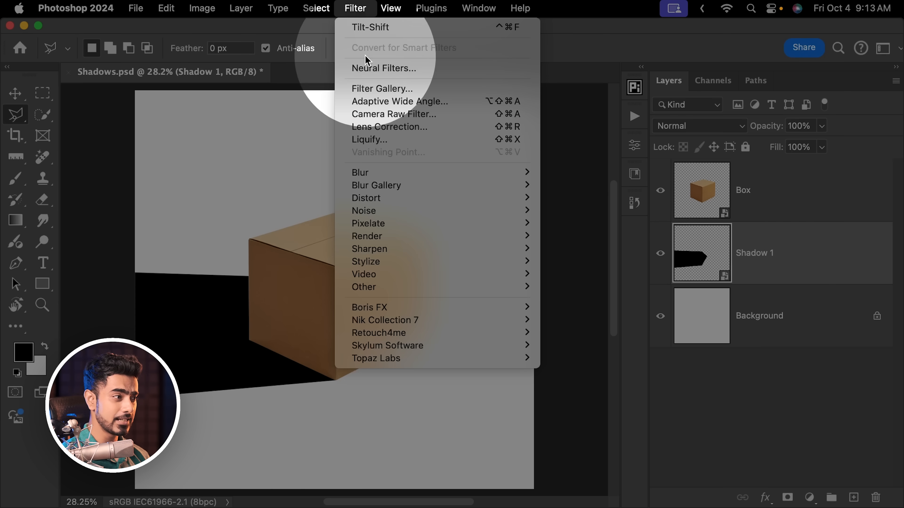
mouse_move(398, 186)
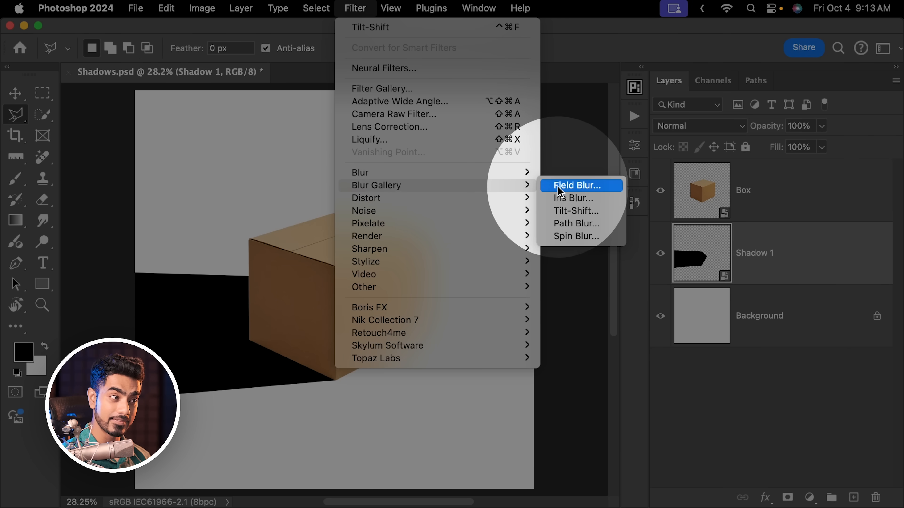
left_click(573, 211)
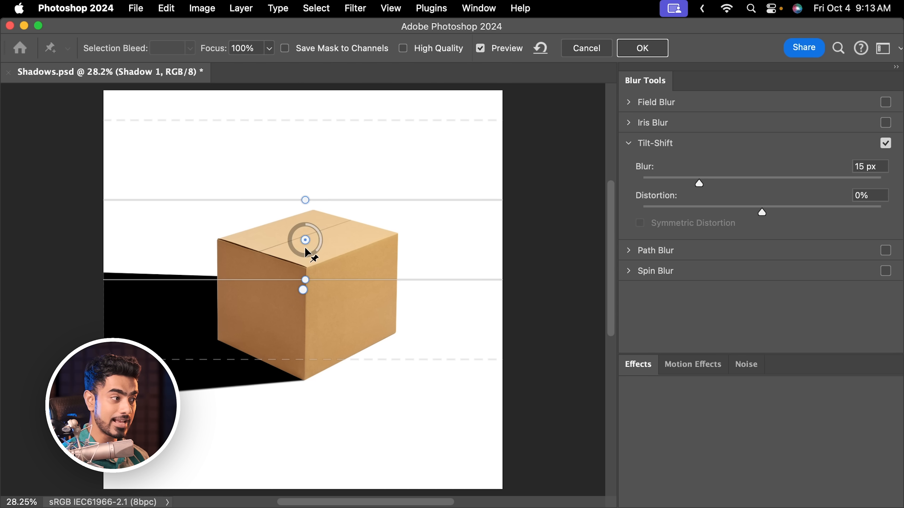
left_click_drag(302, 250, 365, 301)
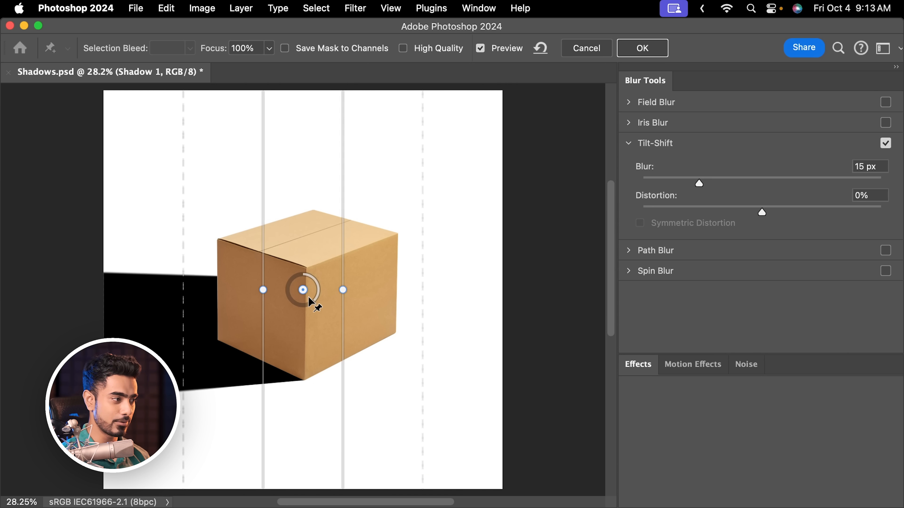
left_click_drag(303, 292, 372, 322)
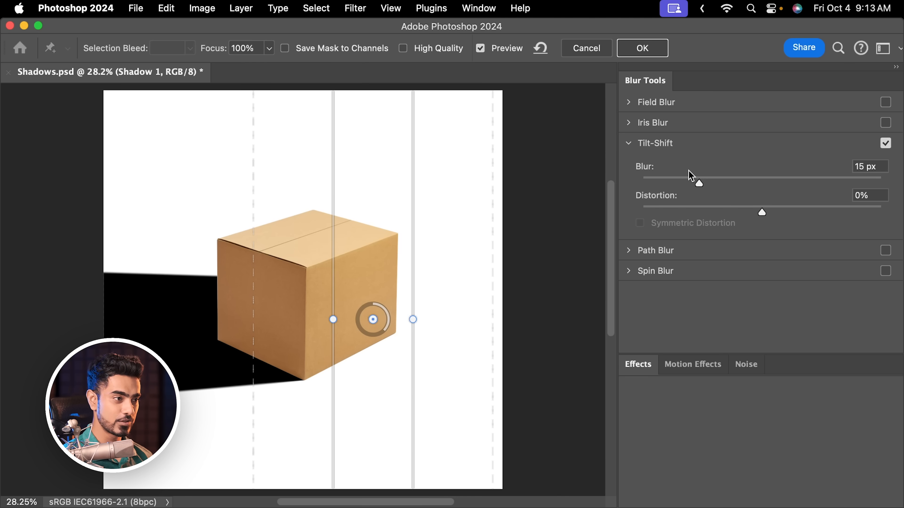
Extend the Tilt-Shift's left transition line to the canvas's left edge, set the blur to 164 px and apply the filter
left_click_drag(700, 183, 761, 181)
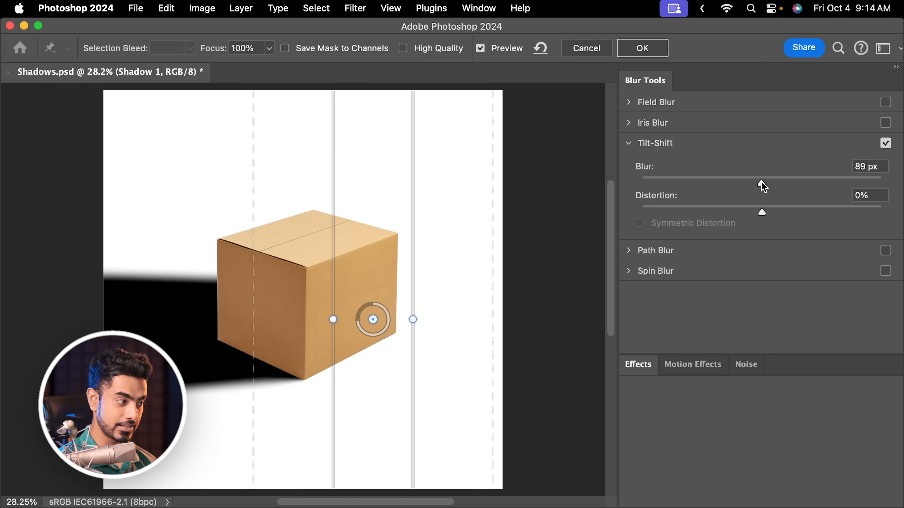
left_click_drag(253, 366, 103, 373)
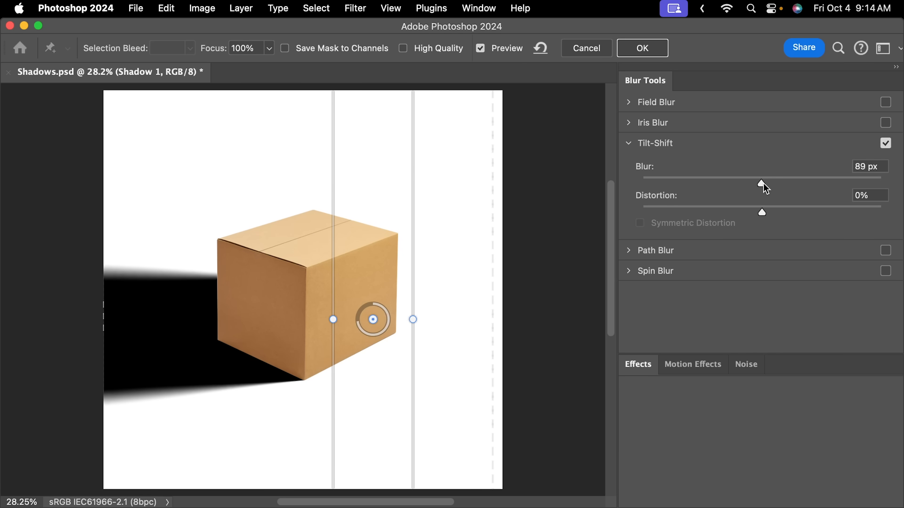
left_click_drag(763, 184, 795, 183)
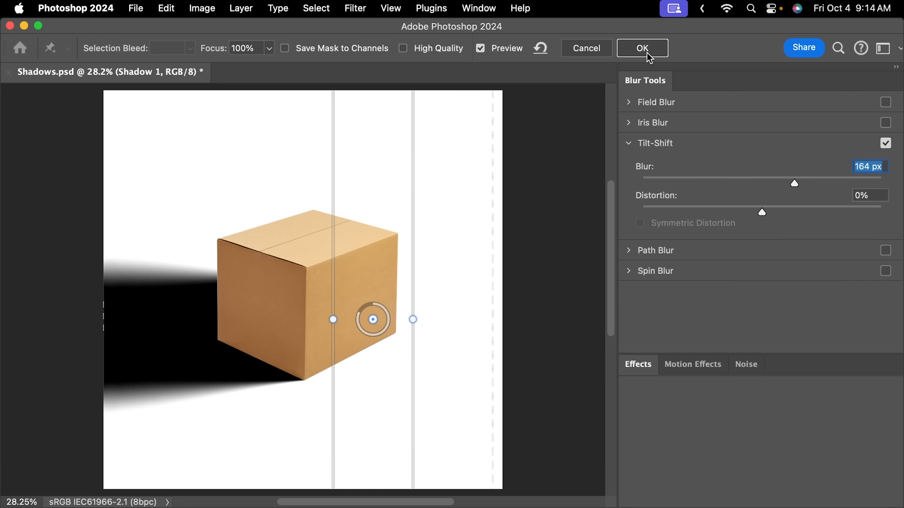
left_click(649, 58)
Add a layer mask to Shadow 1 and draw a linear gradient on it from the box to beyond the canvas's left edge, fading the shadow outward
key("super+minus")
key("super+minus")
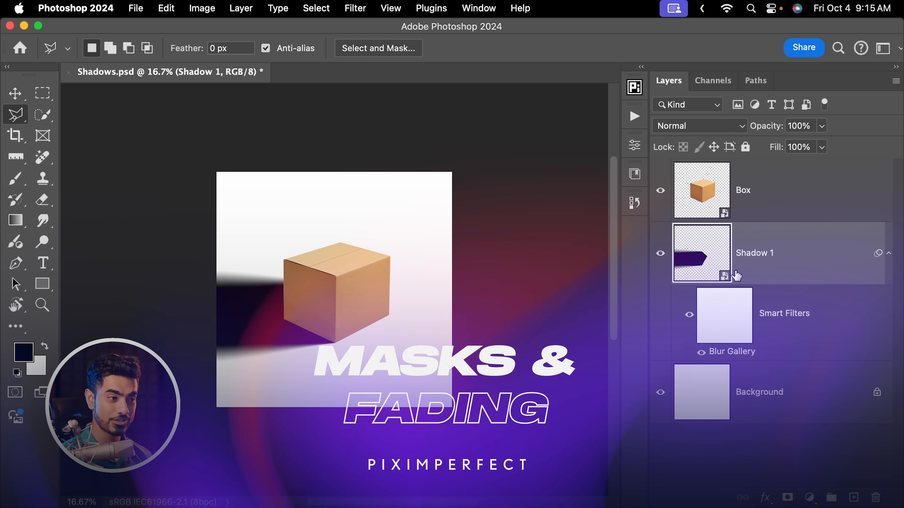
left_click(787, 498)
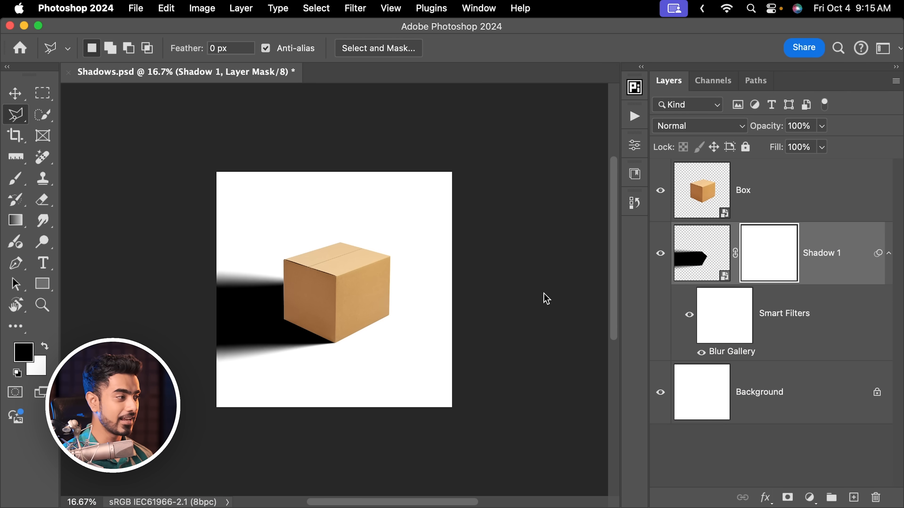
left_click(16, 220)
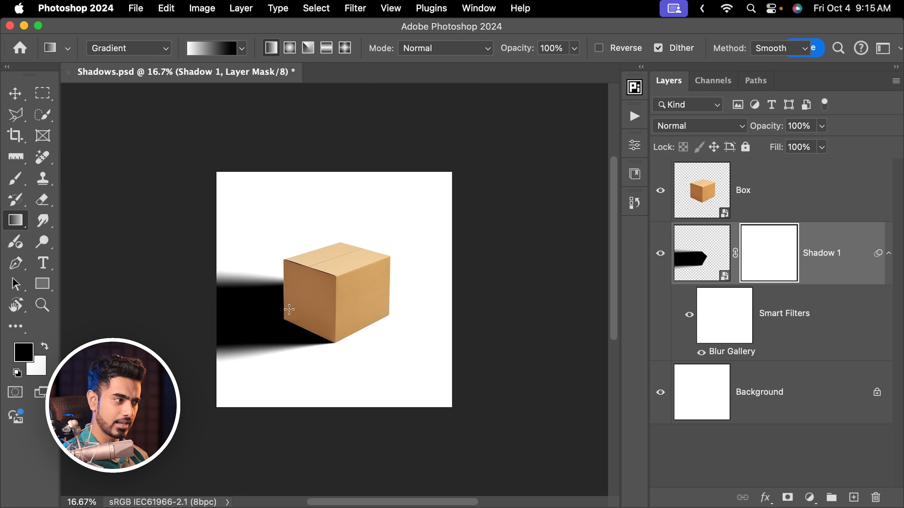
left_click_drag(294, 304, 131, 305)
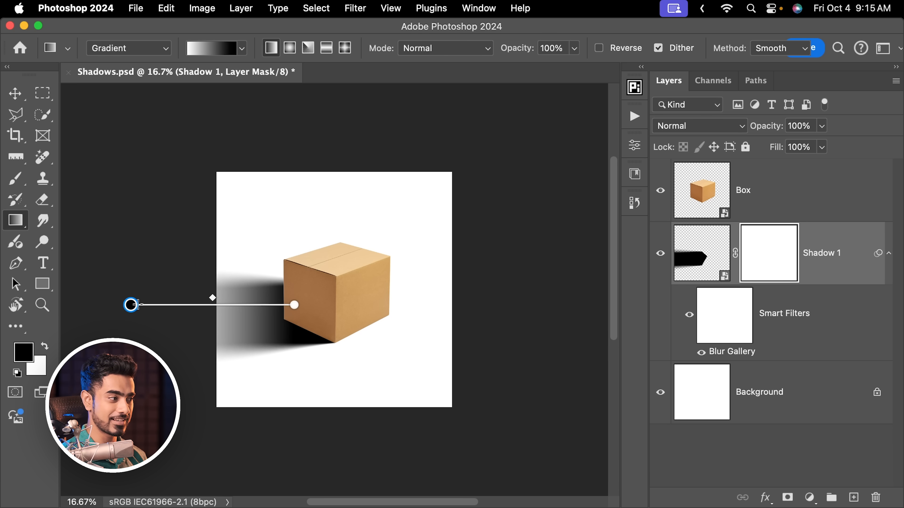
Stretch both ends of the mask gradient far beyond the canvas to soften the fade, and target Shadow 1's content instead of its mask
scroll(276, 271, "down", 3)
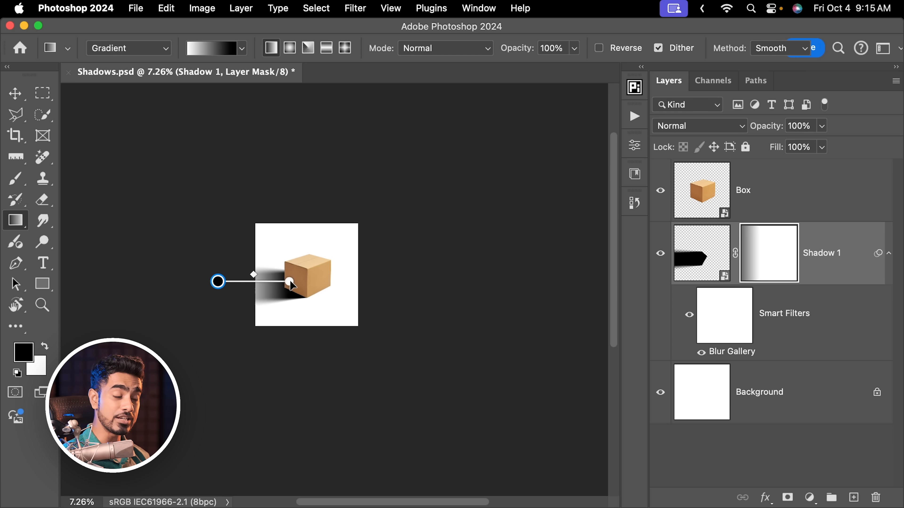
left_click_drag(289, 281, 339, 285)
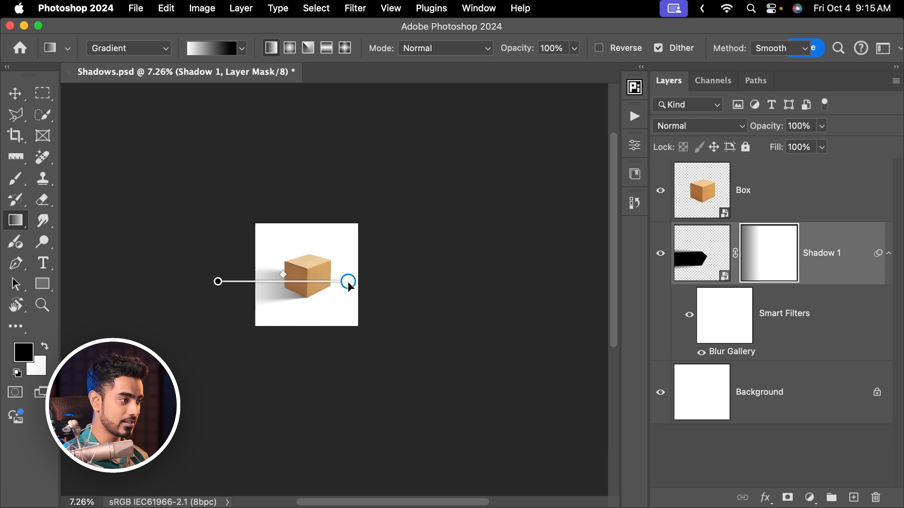
left_click_drag(217, 281, 204, 282)
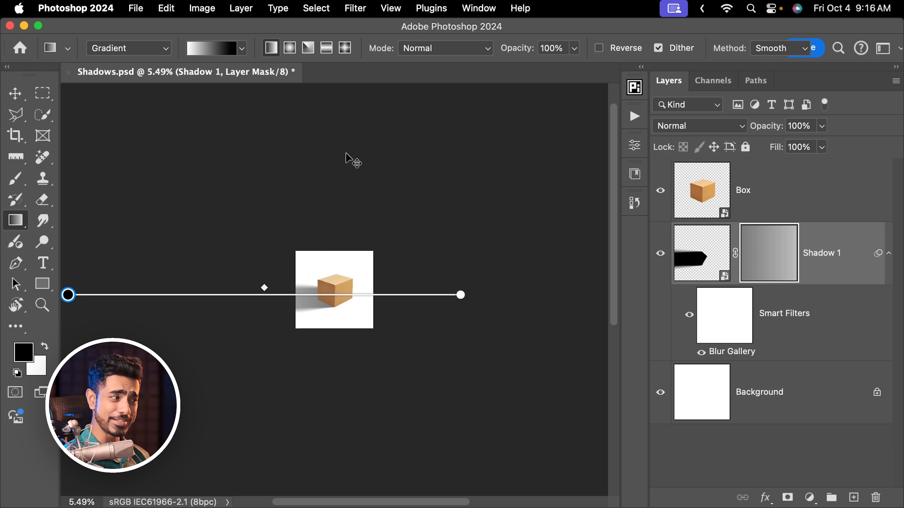
left_click(698, 253)
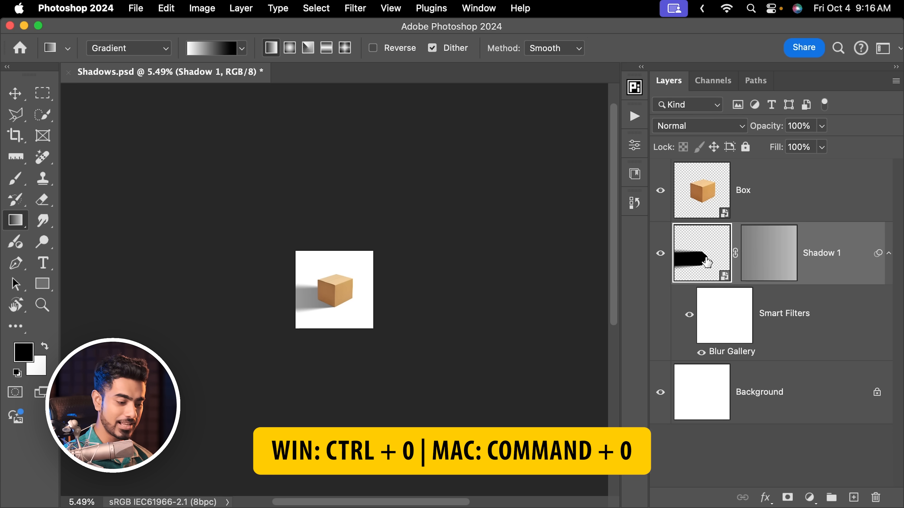
Put Shadow 1 into a group and add a layer mask to that group
key("super+0")
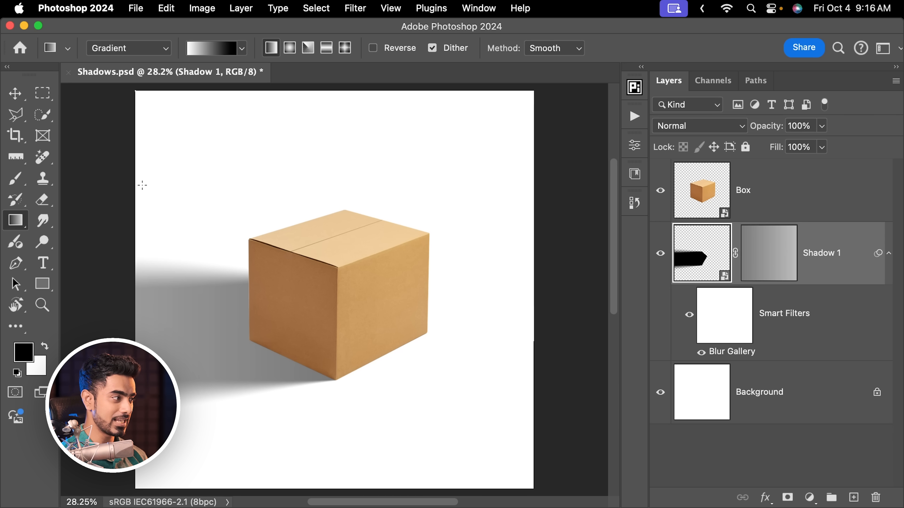
left_click_drag(16, 217, 16, 223)
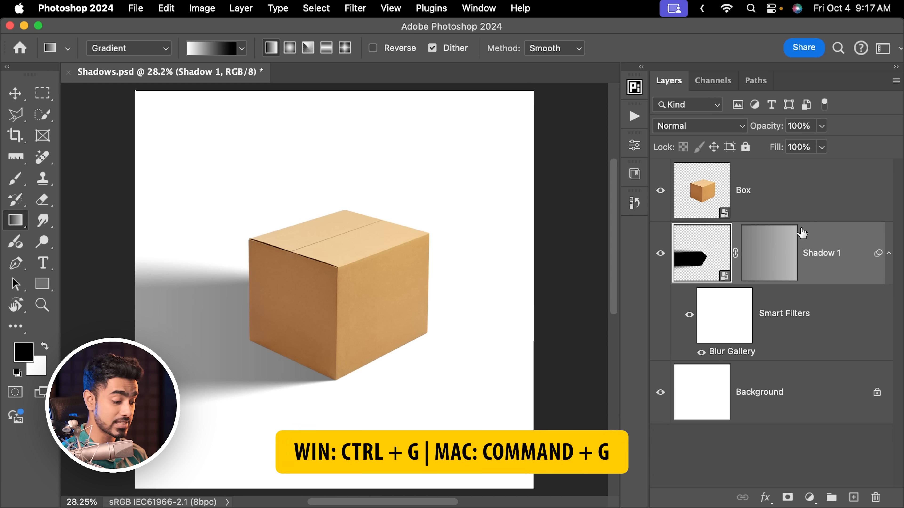
key("super+g")
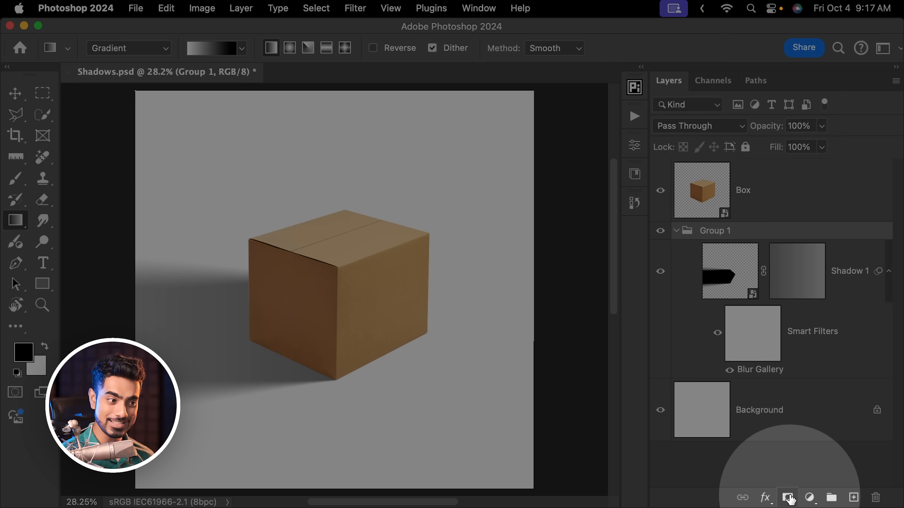
left_click(788, 498)
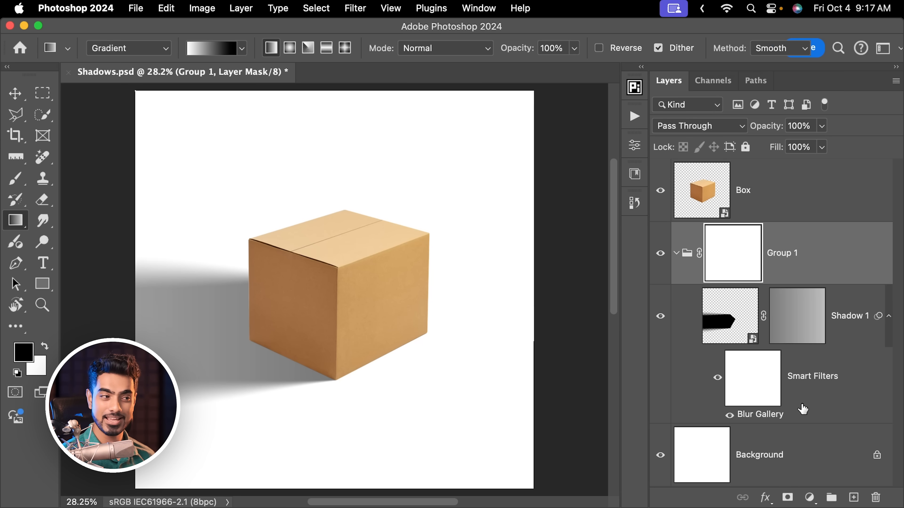
Rename the new masked group to Shadow
double_click(785, 254)
type("Sha")
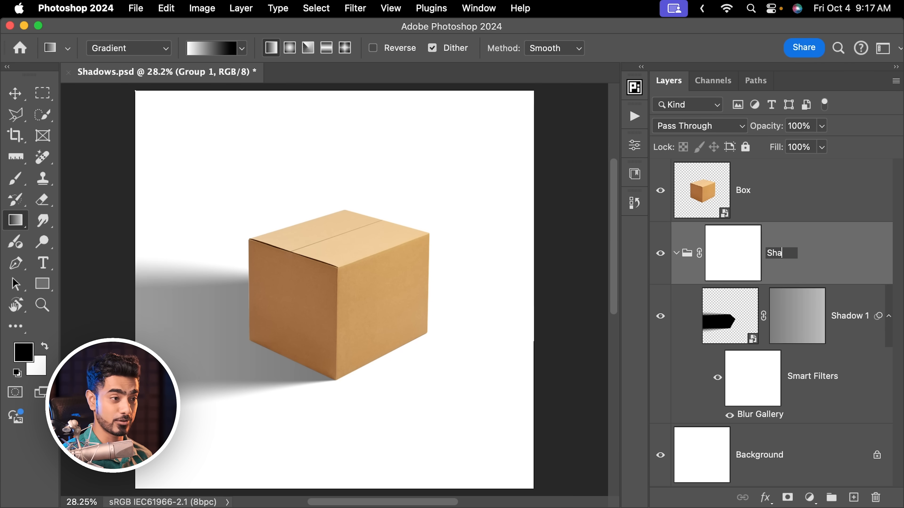
type("dow")
key("Return")
On the Shadow group's mask, paint with a large soft black brush at 100% flow above the cast shadow to fade its upper edge
left_click(728, 262)
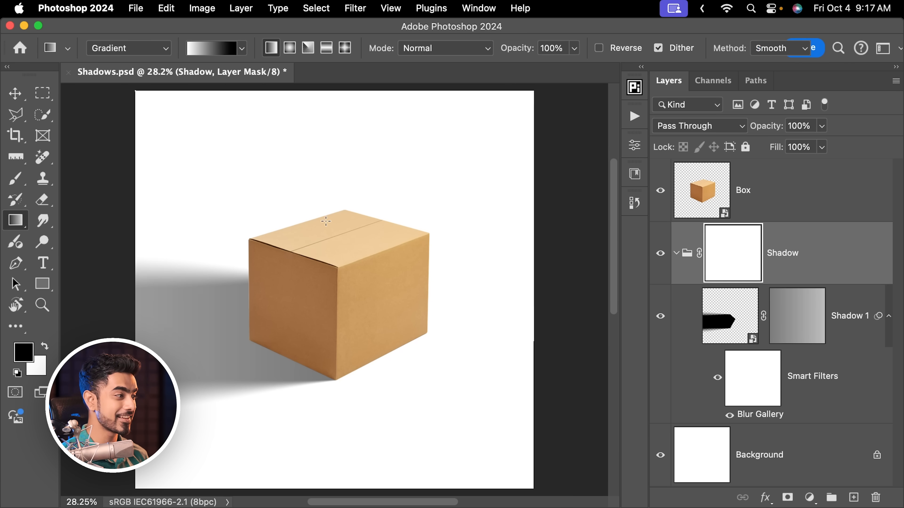
left_click(14, 179)
left_click_drag(201, 202, 132, 203)
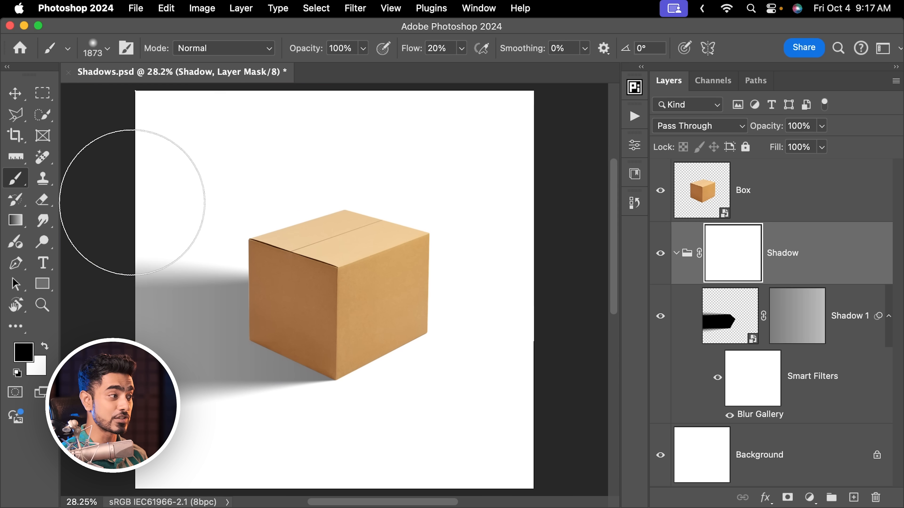
key("bracketright")
key("bracketright")
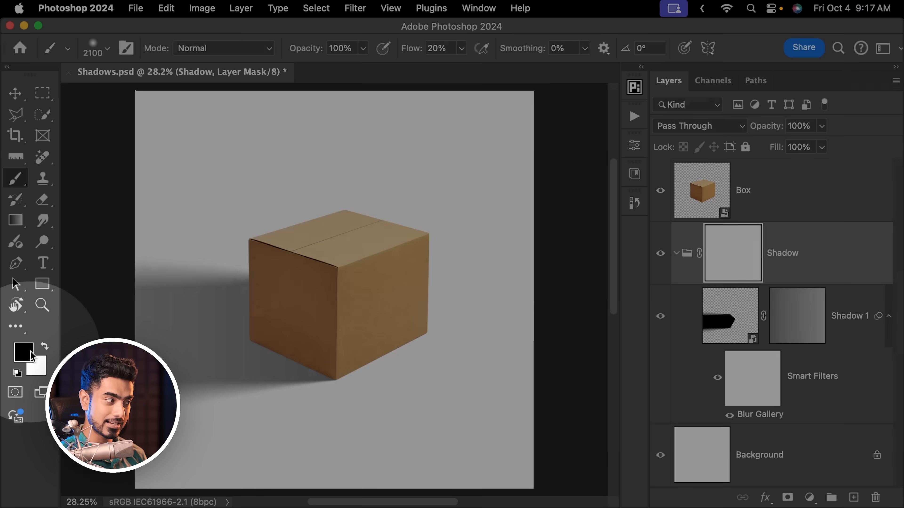
scroll(277, 226, "down", 5)
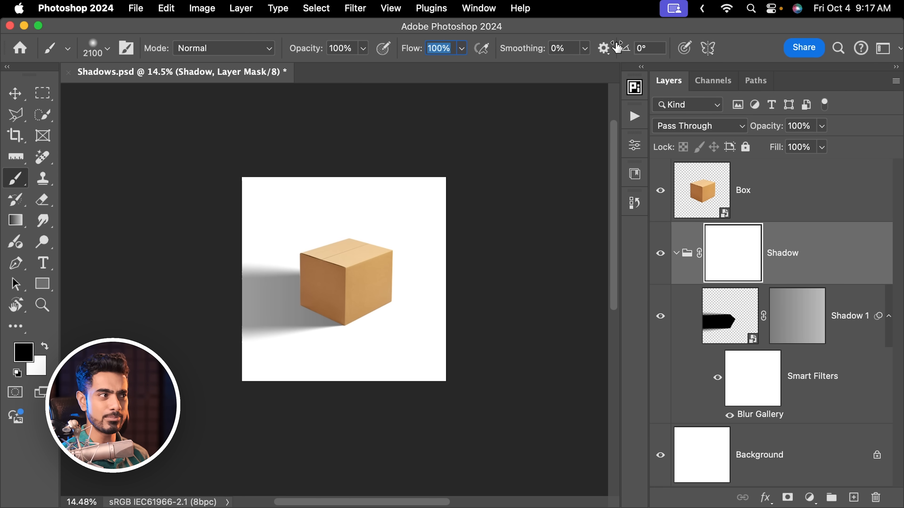
key("bracketright")
key("bracketright")
key("bracketright")
key("bracketright")
key("bracketright")
key("bracketright")
key("bracketright")
key("bracketright")
mouse_move(264, 178)
left_mouse_down()
mouse_move(262, 169)
mouse_move(329, 150)
left_mouse_up()
left_click_drag(300, 180, 192, 192)
Enlarge the black brush further and paint the group mask along and below the cast shadow's lower edge to fade it outward
key("bracketright")
key("bracketright")
key("bracketright")
key("bracketright")
key("bracketright")
key("bracketright")
key("bracketright")
key("bracketright")
left_click_drag(348, 438, 347, 456)
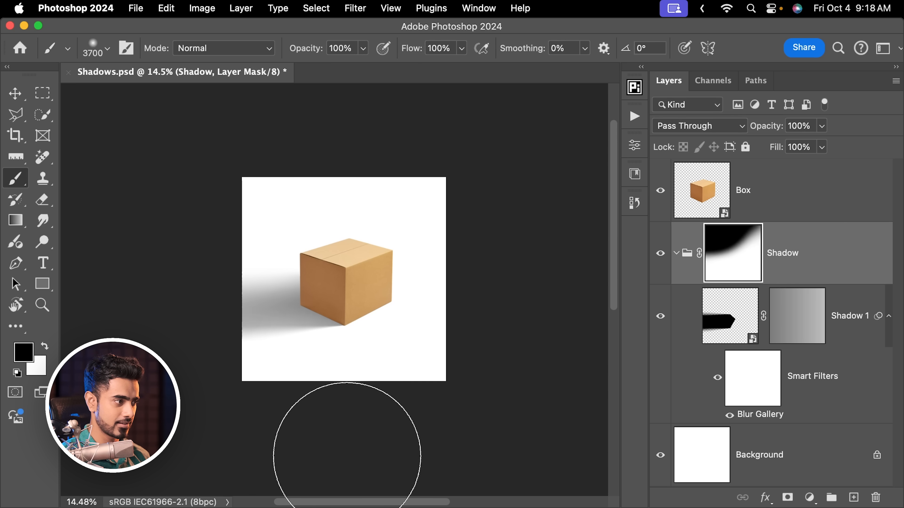
key("bracketleft")
key("bracketleft")
key("bracketleft")
key("bracketleft")
key("bracketleft")
left_click_drag(246, 436, 251, 425)
key("bracketright")
key("bracketright")
key("bracketright")
key("bracketright")
key("bracketright")
key("bracketright")
key("bracketright")
key("bracketright")
key("bracketright")
key("bracketright")
key("bracketright")
key("bracketright")
key("bracketright")
key("bracketright")
key("bracketright")
key("bracketright")
key("bracketright")
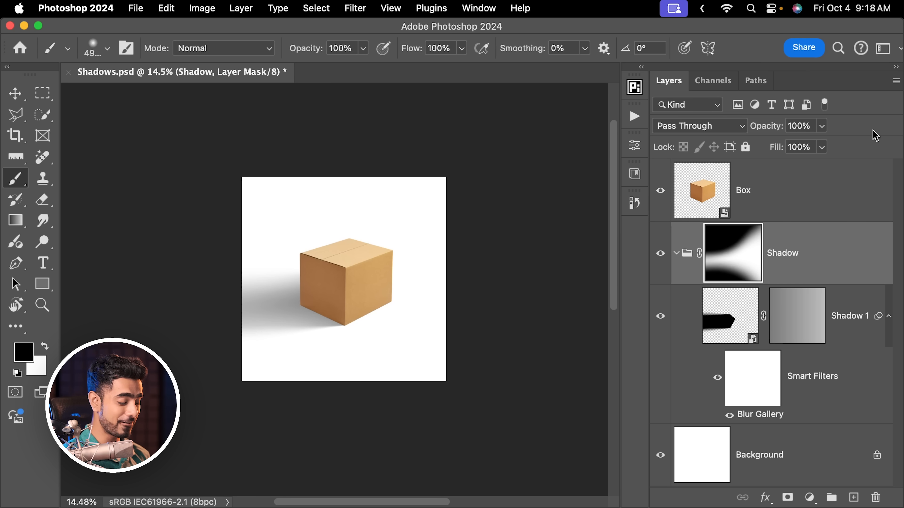
Duplicate the Box layer and rename the lower of the two box layers to Reflection
key("super+0")
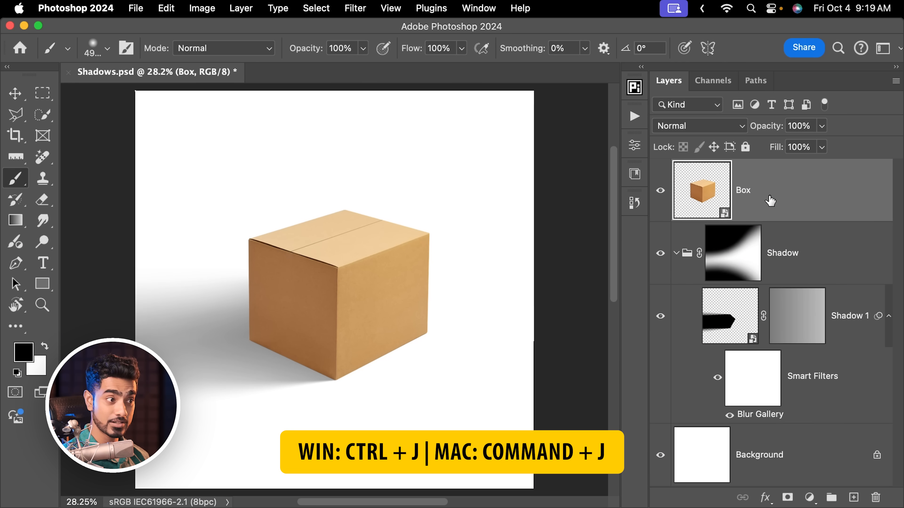
key("super+j")
double_click(740, 255)
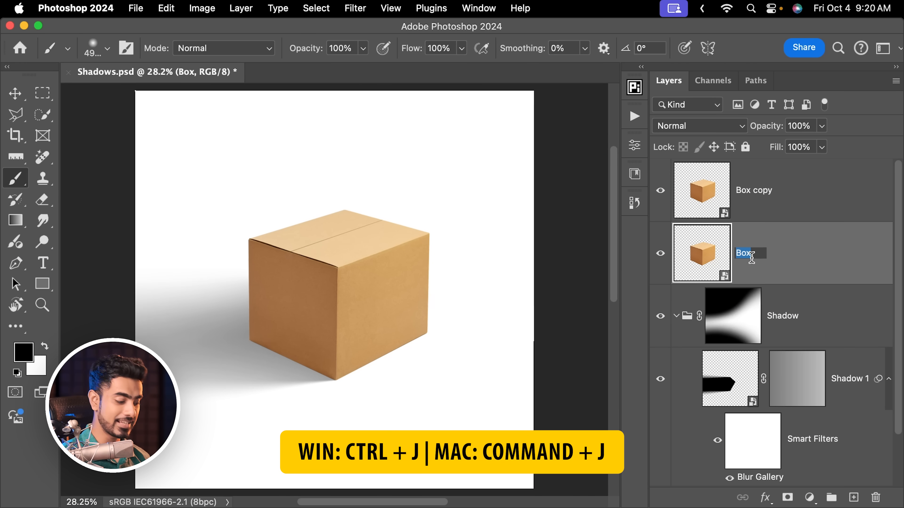
type("Reflection")
key("Return")
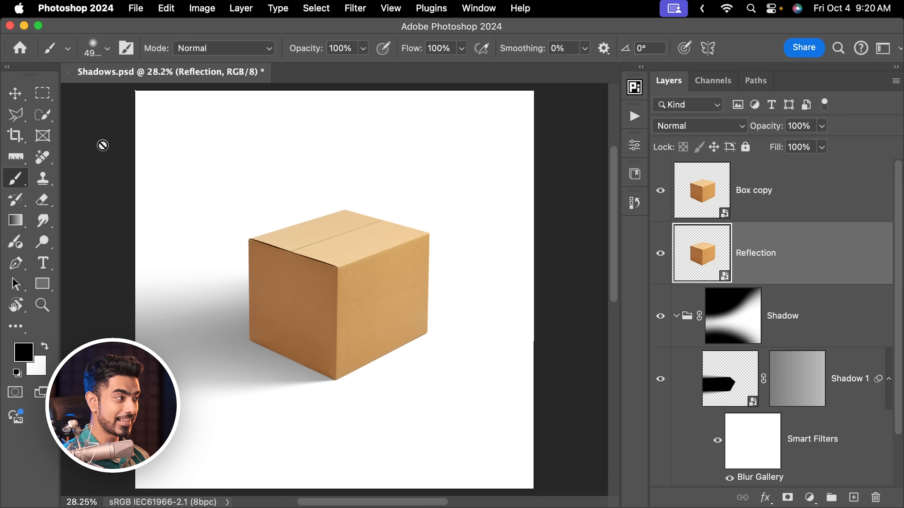
Start a free transform on the Reflection layer and flip it vertically
key("v")
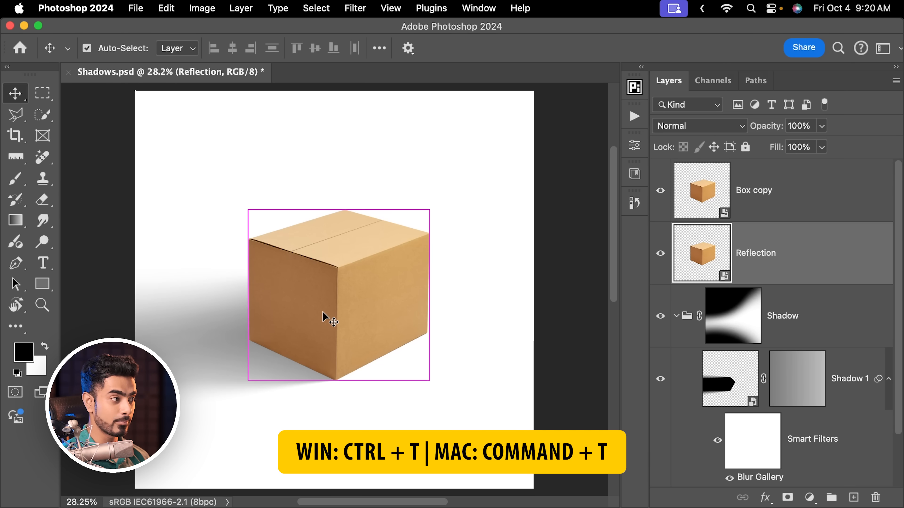
key("super+t")
right_click(359, 273)
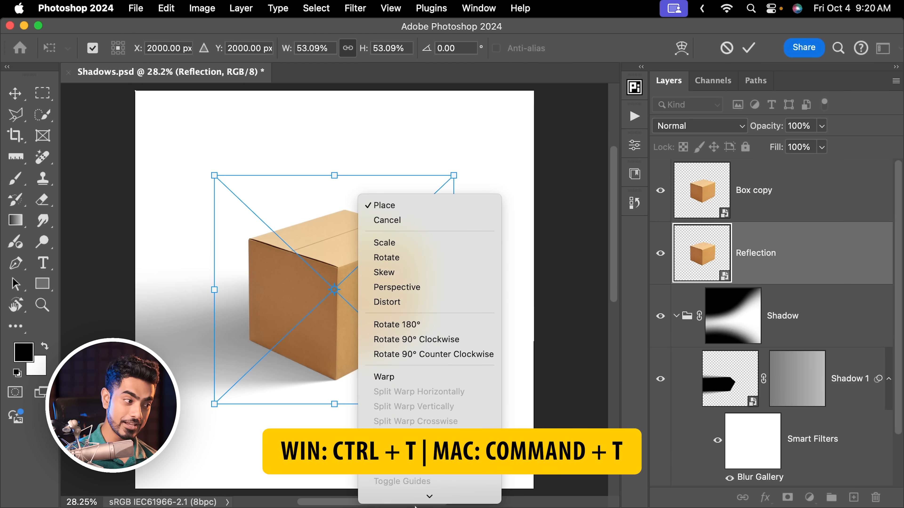
left_click(421, 494)
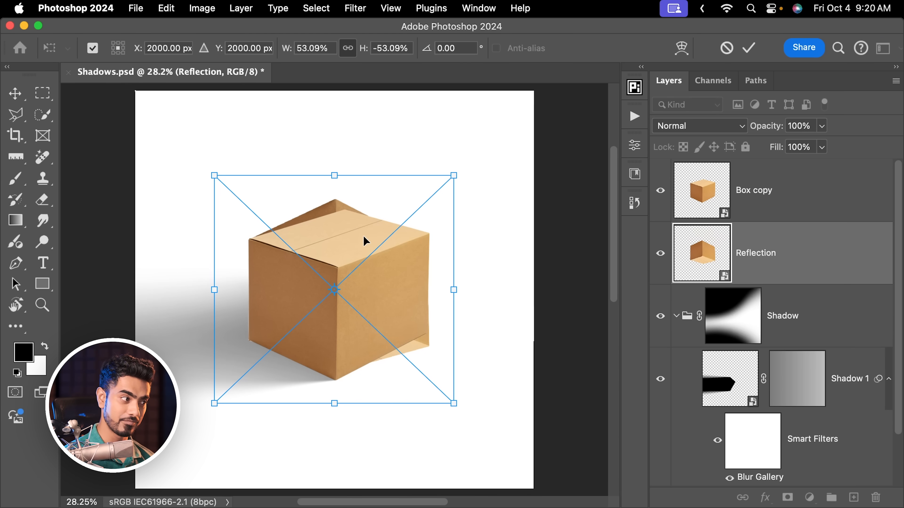
Move the flipped Reflection straight down until its front corner meets the box's lowest corner, and apply the transform
left_click_drag(366, 241, 383, 366)
left_click_drag(384, 392, 384, 393)
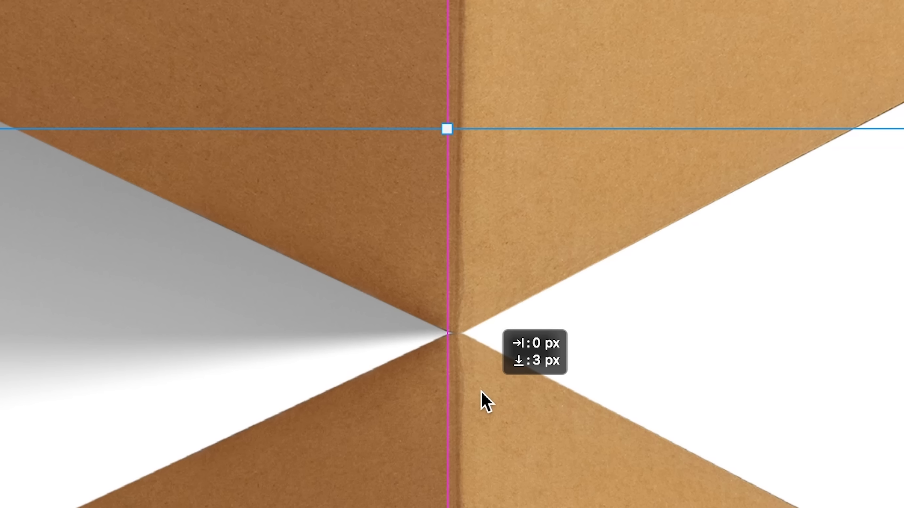
left_click_drag(481, 389, 476, 375)
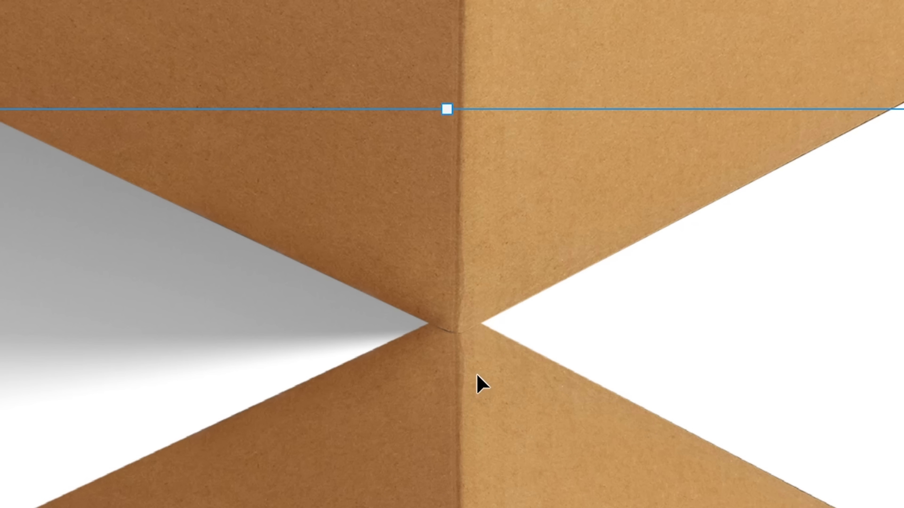
key("Return")
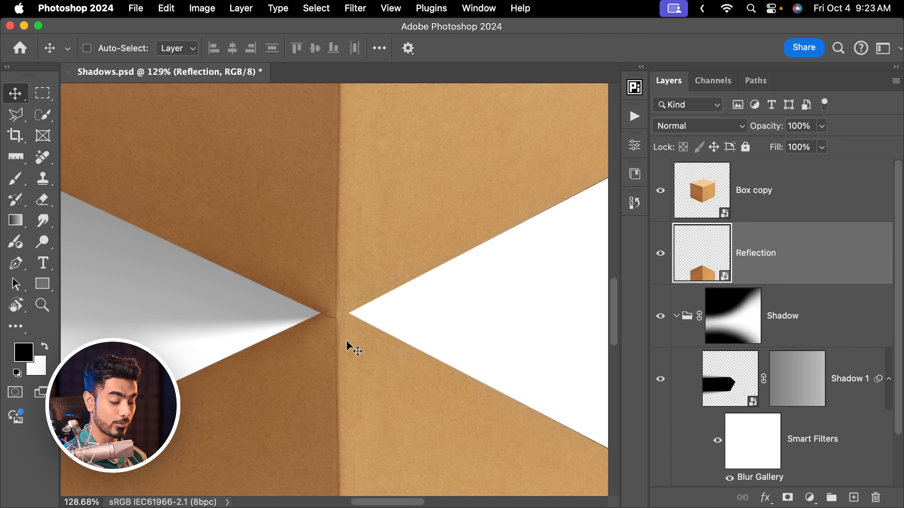
Start a Perspective Warp on Reflection and fit a quad to the reflected box's left face
key("super+0")
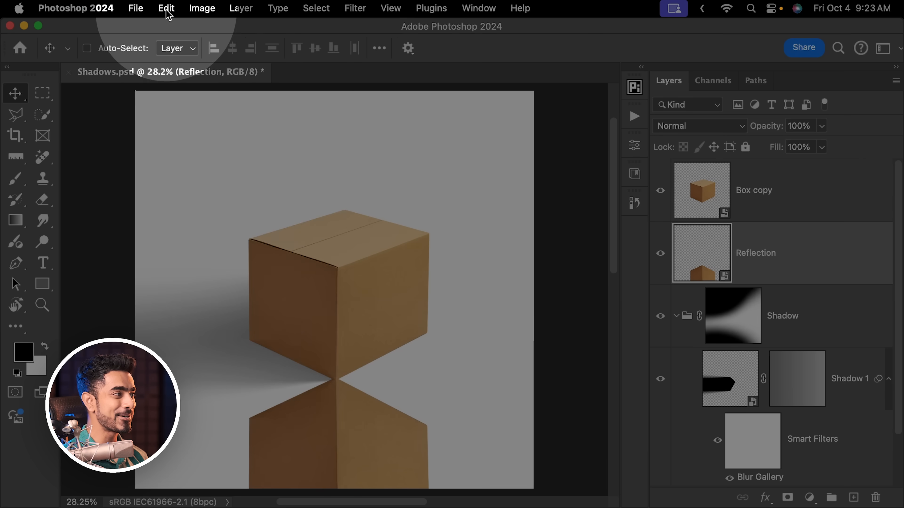
left_click(166, 8)
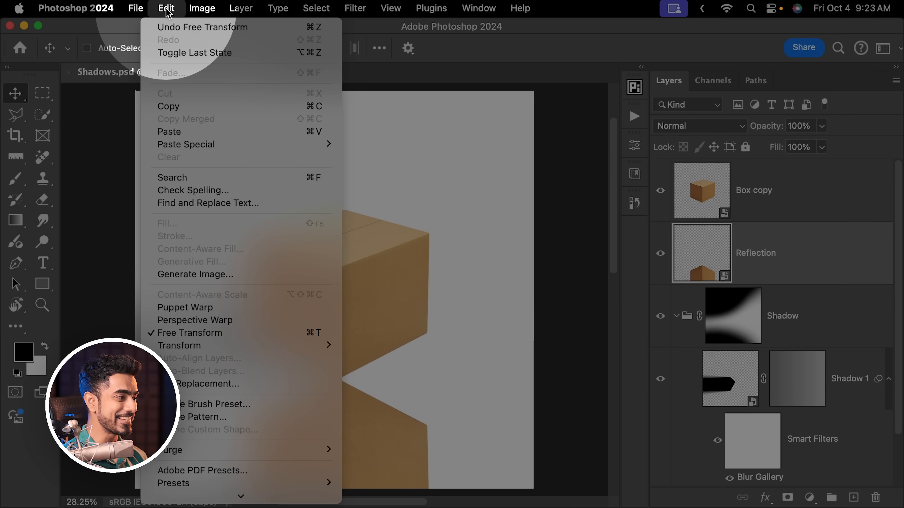
left_click(198, 320)
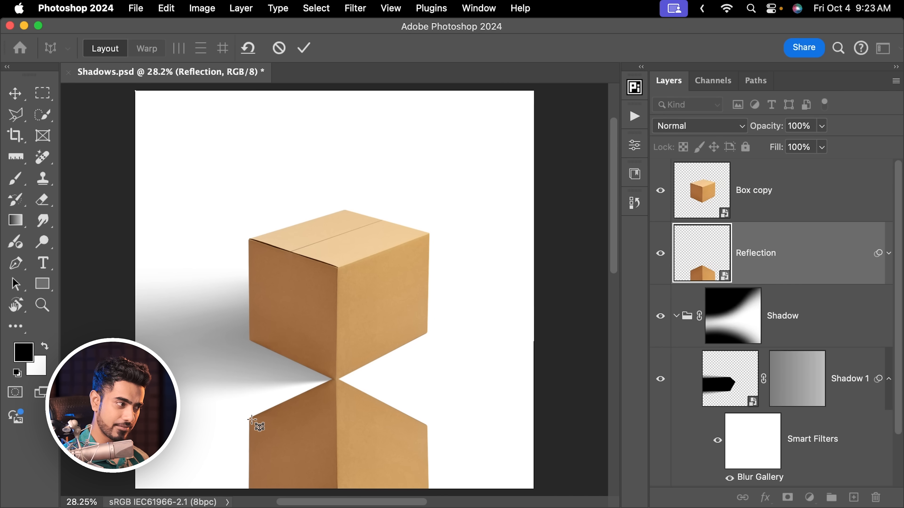
left_click_drag(252, 419, 326, 497)
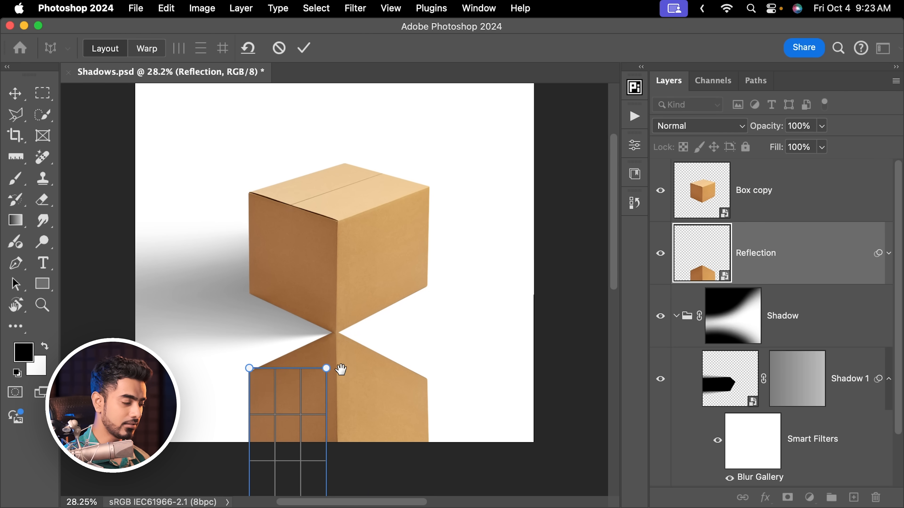
left_click_drag(341, 370, 289, 272)
left_click_drag(202, 309, 202, 315)
left_click_drag(279, 448, 291, 445)
left_click_drag(202, 450, 200, 447)
left_click_drag(290, 446, 289, 415)
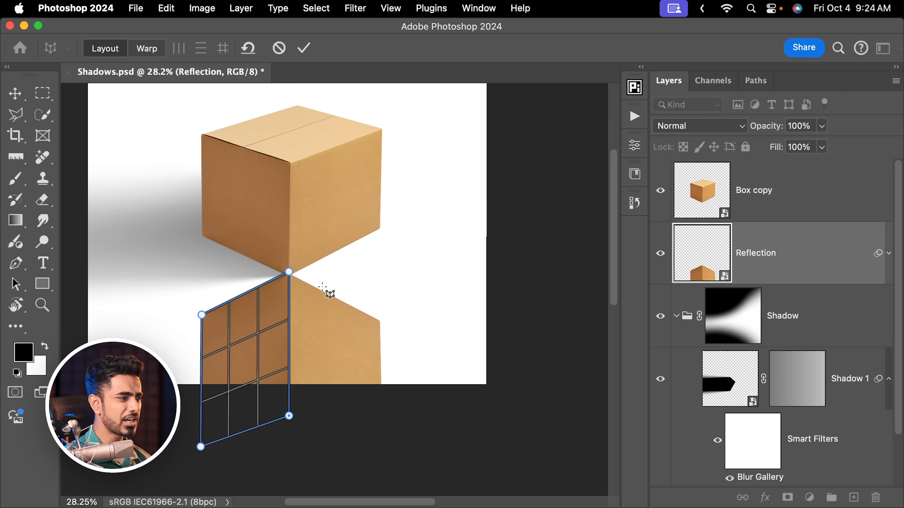
Add a second quad joined to the first along the centre edge and fit it to the reflection's right face
left_click_drag(306, 284, 399, 423)
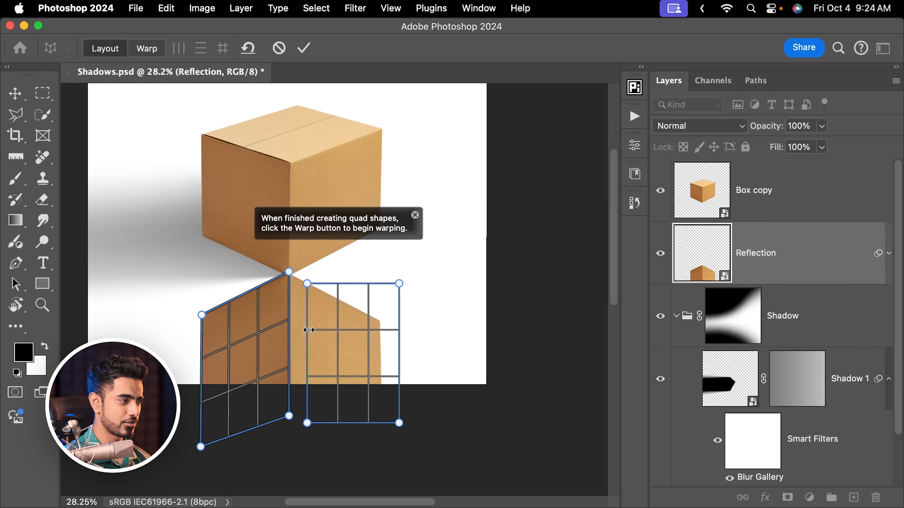
left_click_drag(309, 330, 291, 330)
left_click_drag(399, 288, 380, 322)
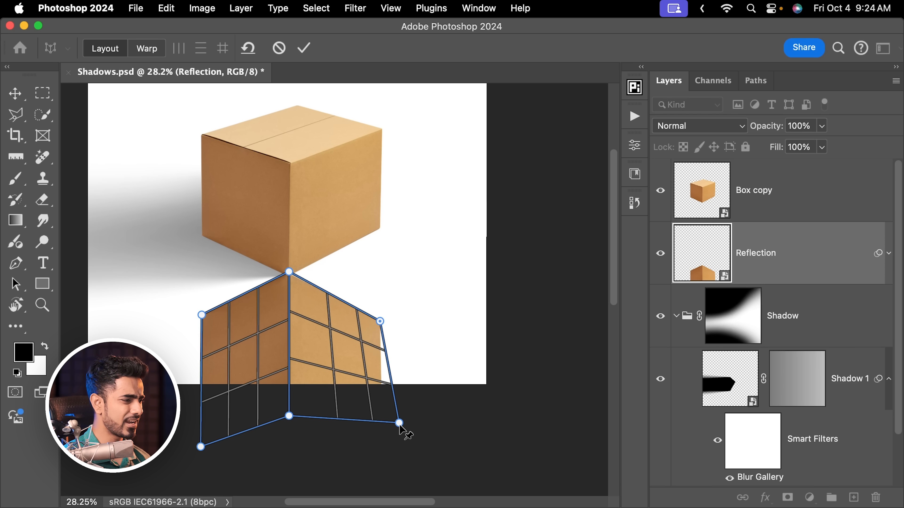
left_click_drag(399, 423, 381, 443)
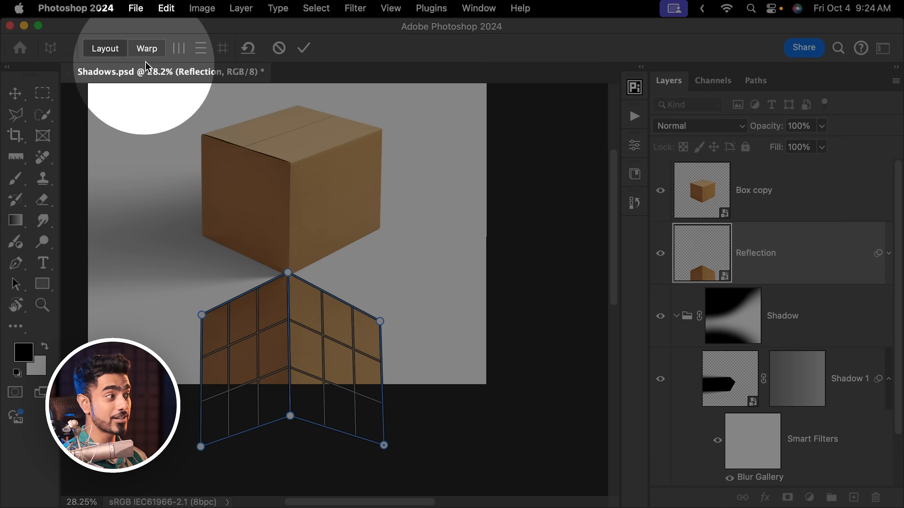
Switch the Perspective Warp to warp mode and move the upper outer pins so the reflection's top edges meet the box's base
left_click(148, 54)
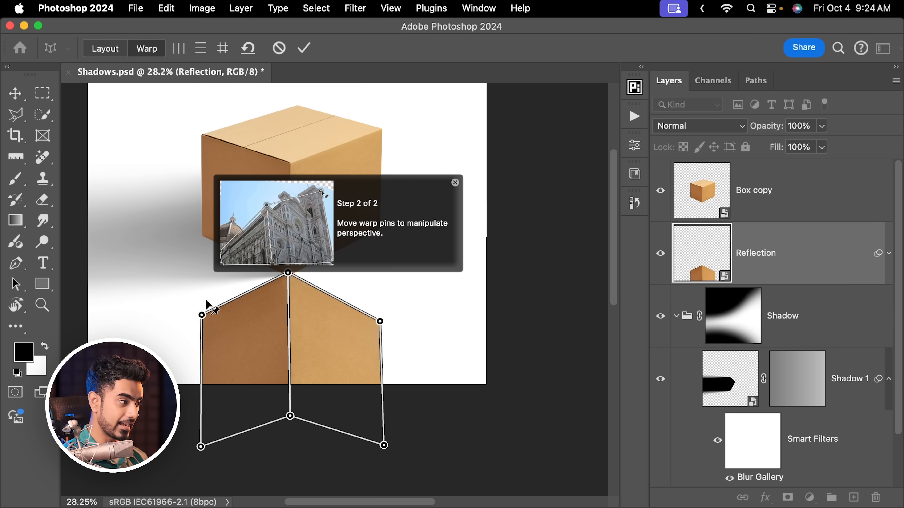
left_click_drag(202, 316, 210, 215)
scroll(204, 239, "up", 5)
scroll(210, 214, "down", 6)
scroll(476, 228, "up", 5)
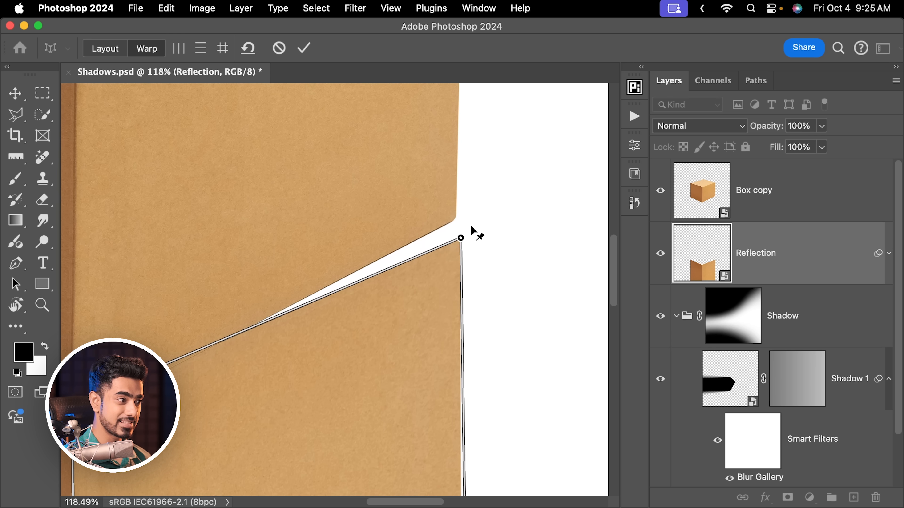
left_click_drag(461, 238, 403, 259)
scroll(462, 218, "down", 1)
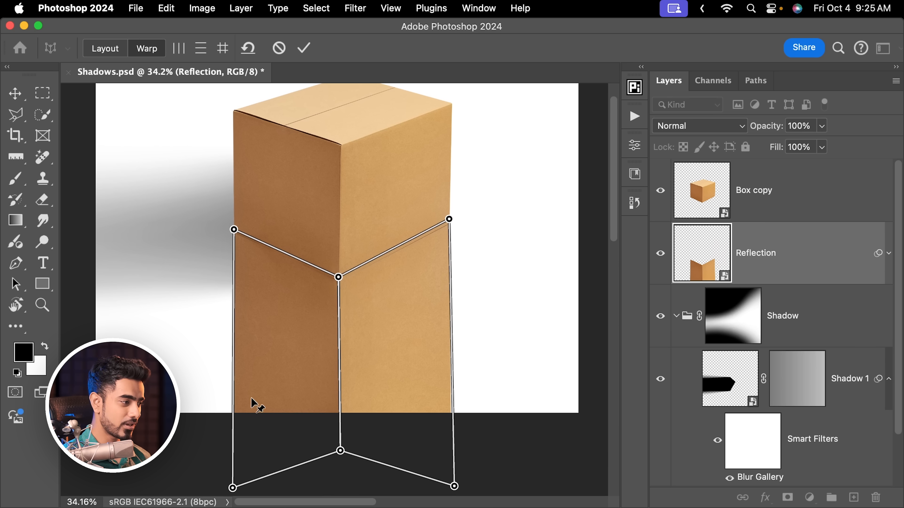
Raise the reflection's two lower outer pins so its bottom edges parallel the box's base, and apply the Perspective Warp
left_click_drag(233, 488, 240, 409)
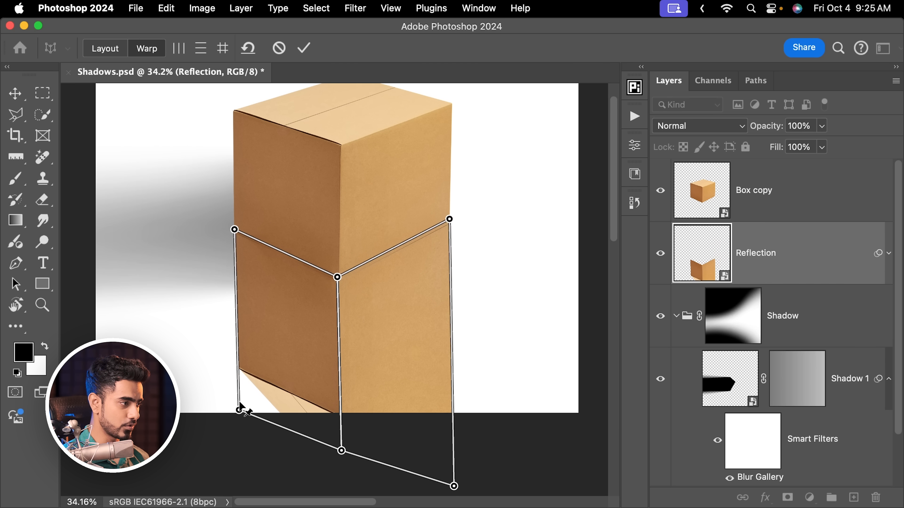
left_click_drag(454, 486, 443, 384)
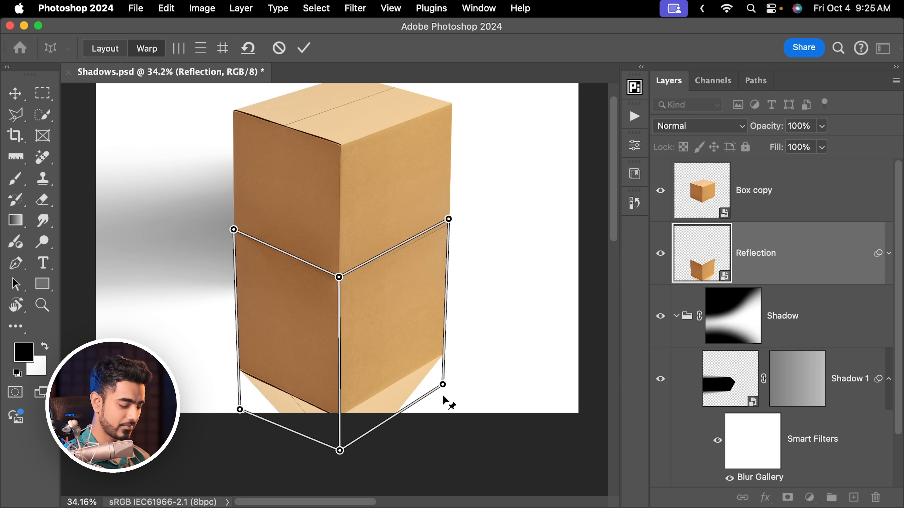
key("Return")
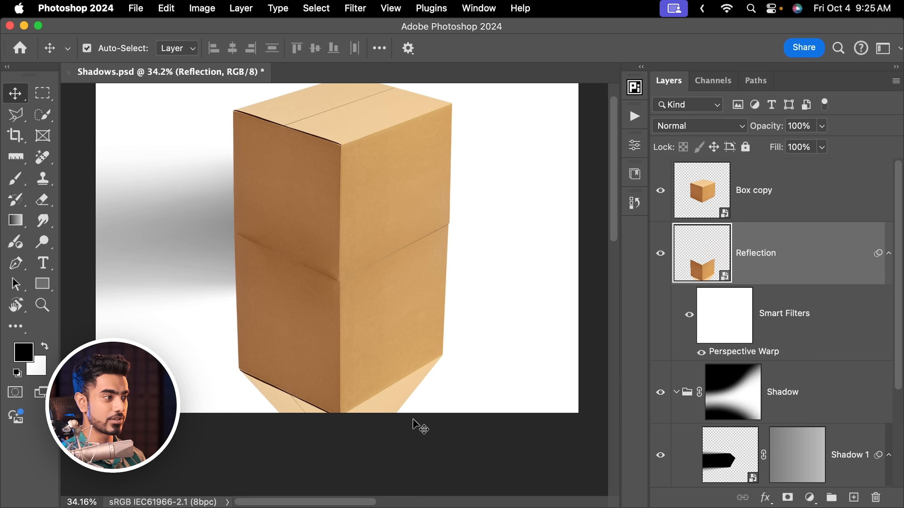
key("super+0")
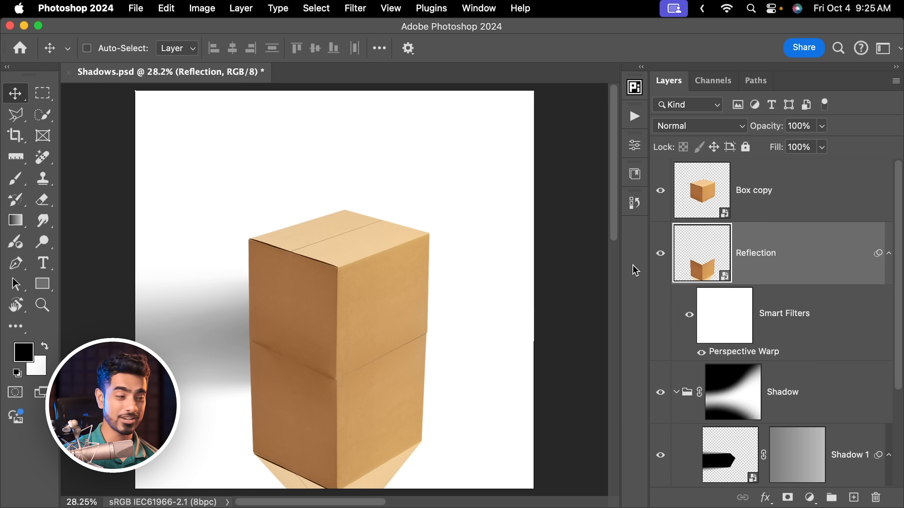
Reopen Reflection's Perspective Warp to nudge its lower right corner pin outward, and set the layer's blend mode to Multiply
double_click(745, 351)
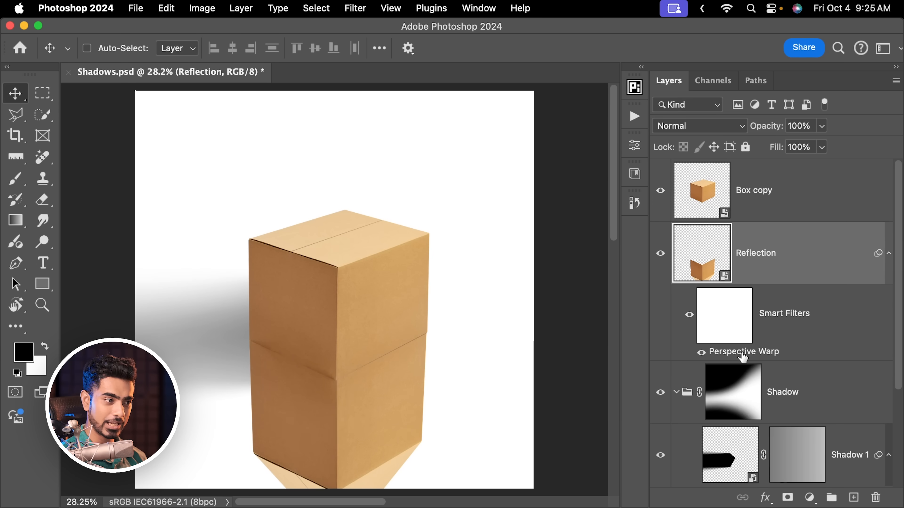
left_click_drag(422, 466, 426, 464)
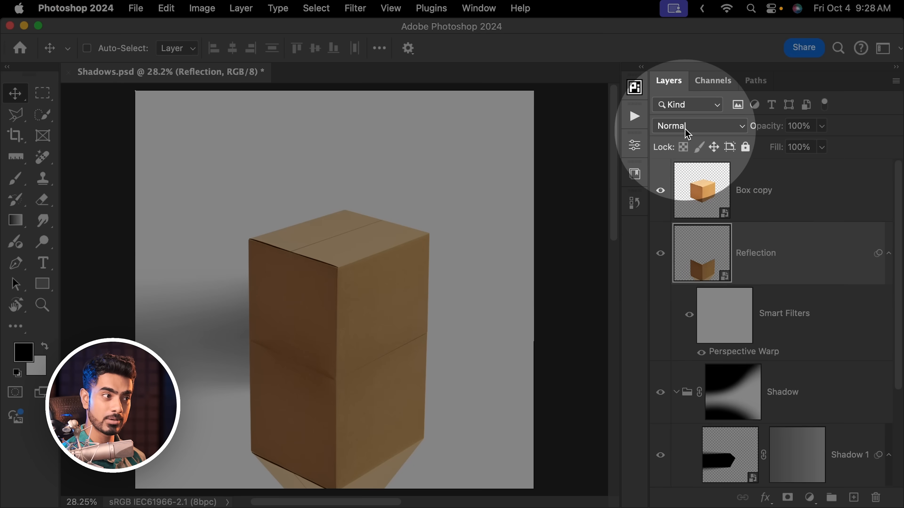
left_click(690, 130)
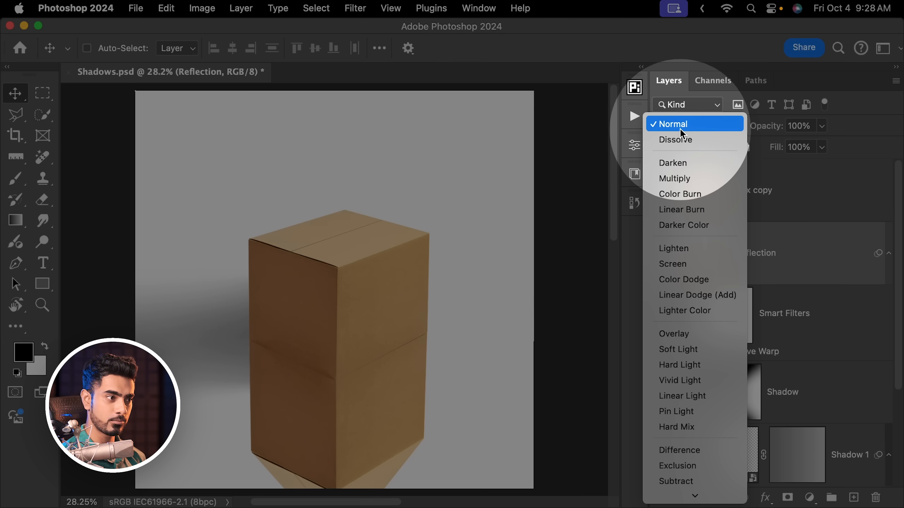
left_click(667, 180)
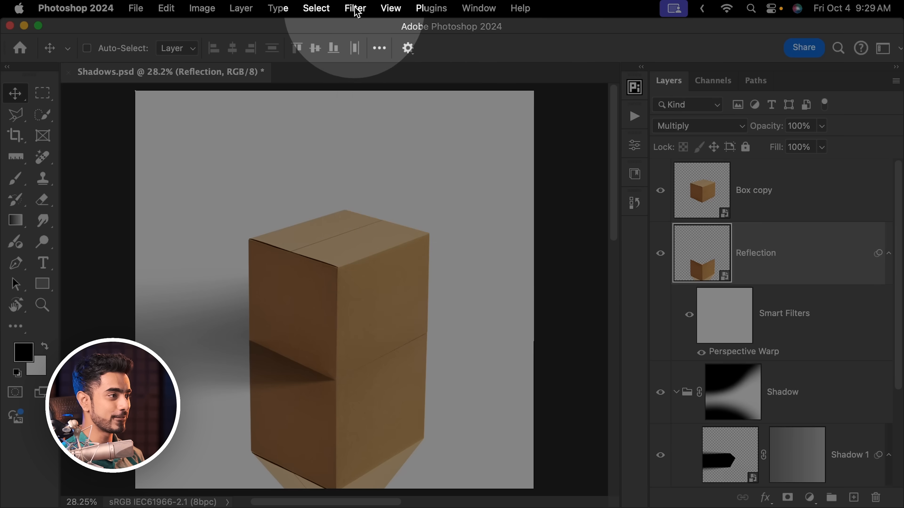
Start a Tilt-Shift blur on Reflection, angle its lines along the box's left base edge, lower its centre, and set the blur to 83 px
left_click(356, 9)
mouse_move(393, 185)
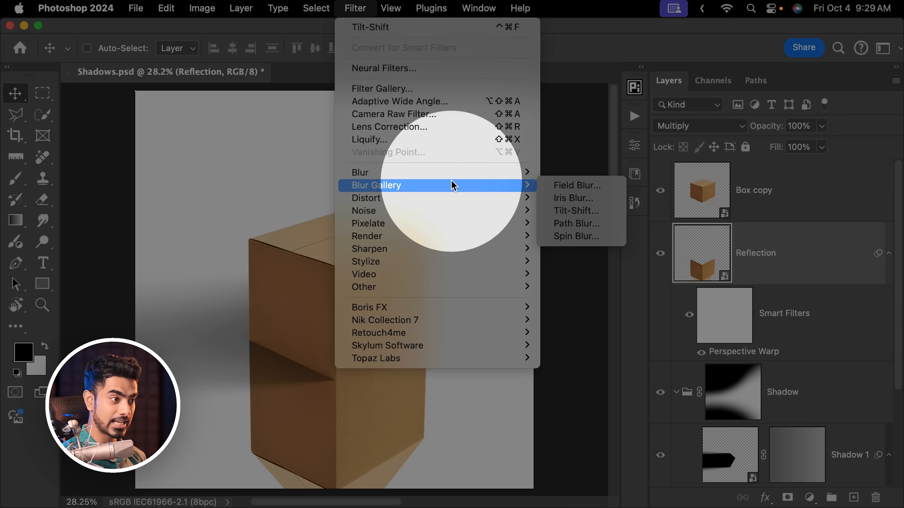
left_click(572, 210)
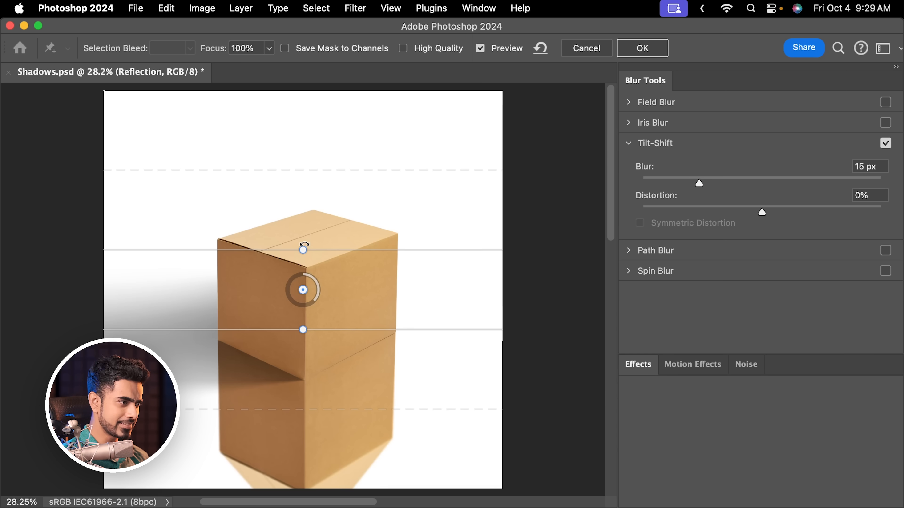
left_click_drag(302, 245, 328, 243)
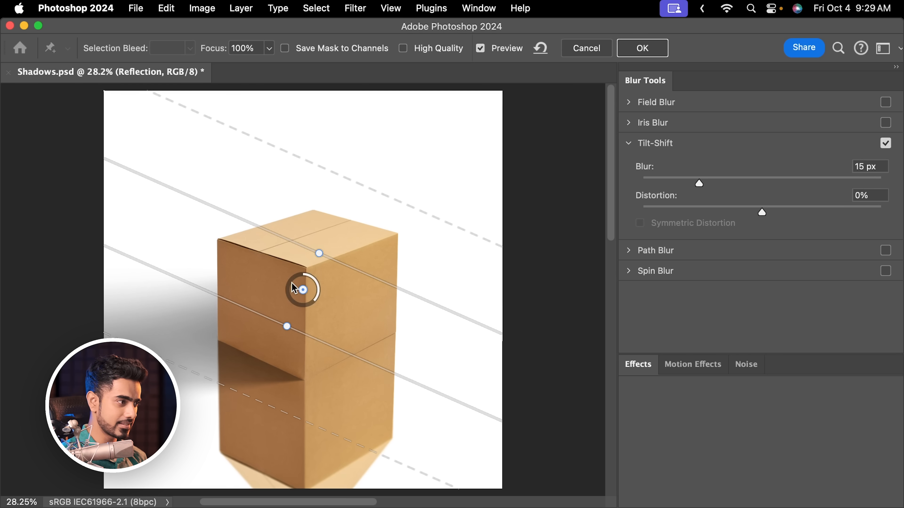
left_click_drag(303, 289, 295, 319)
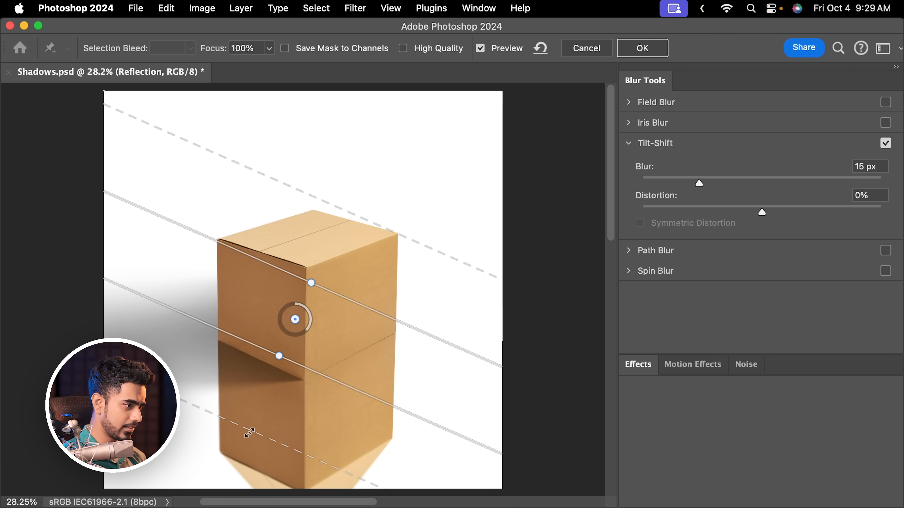
left_click_drag(249, 432, 246, 442)
left_click_drag(700, 183, 758, 182)
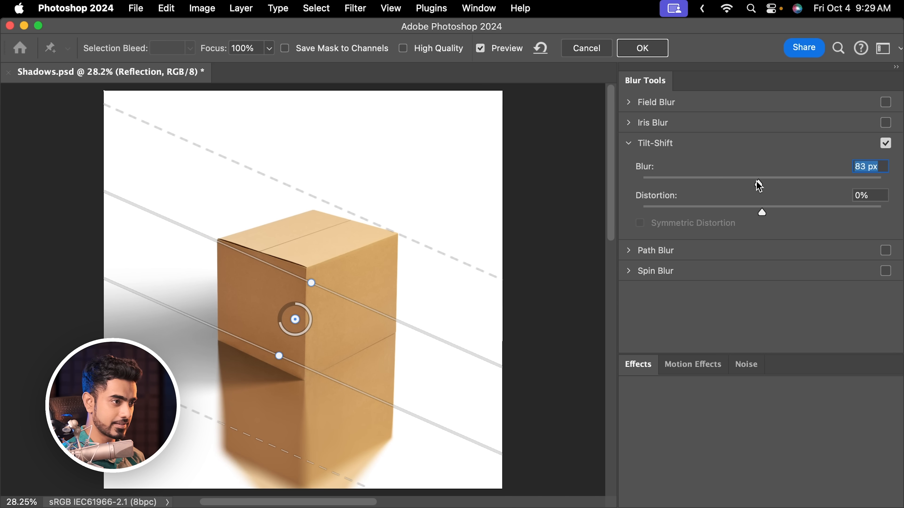
Bring the Tilt-Shift's lower focus line closer to the box's left base edge and apply the blur
scroll(220, 350, "up", 4)
scroll(273, 322, "up", 6)
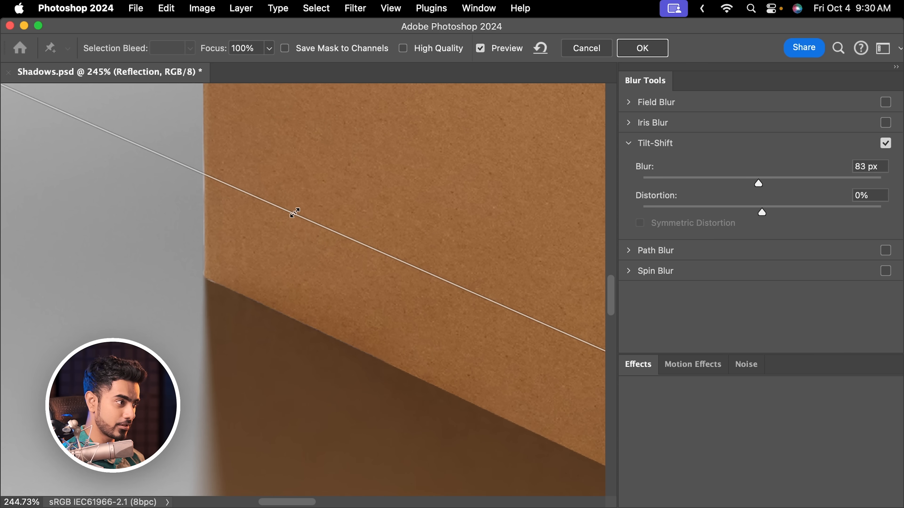
left_click_drag(293, 210, 286, 250)
key("super+0")
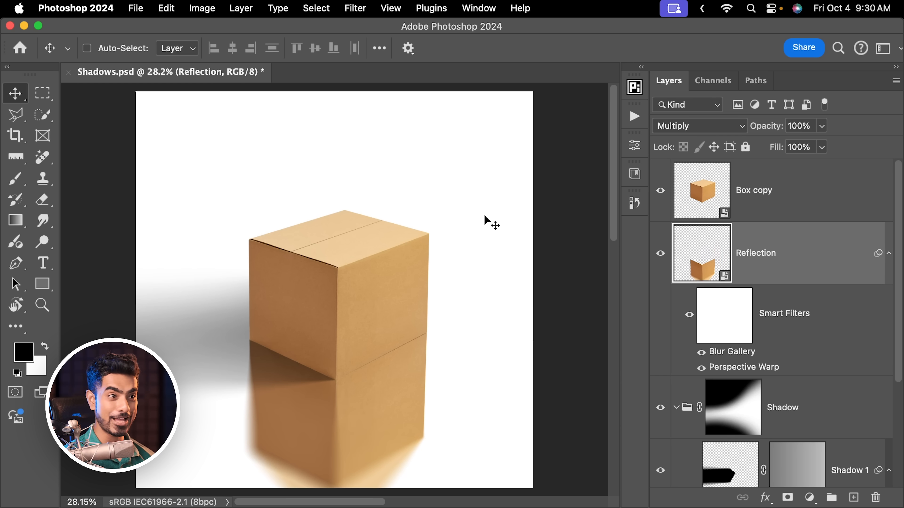
Reduce the Reflection layer's opacity to 28%
left_click_drag(764, 128, 769, 133)
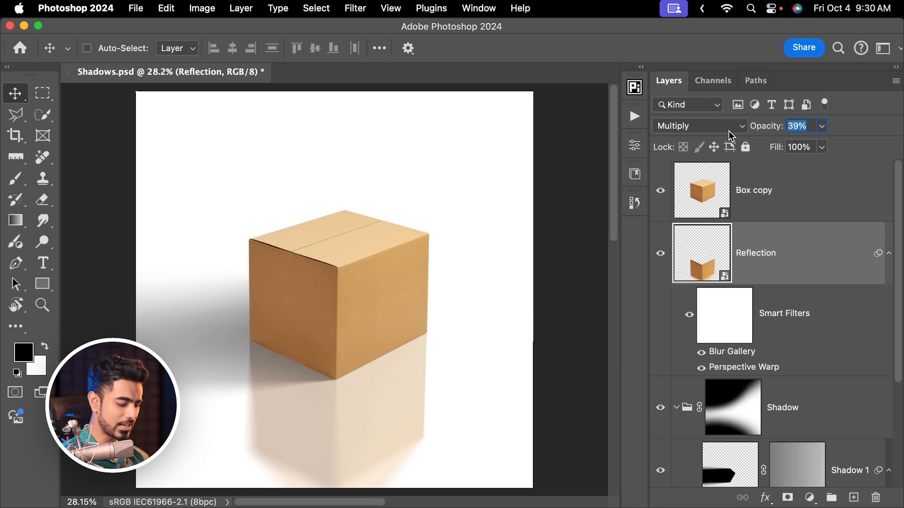
type("28")
key("Return")
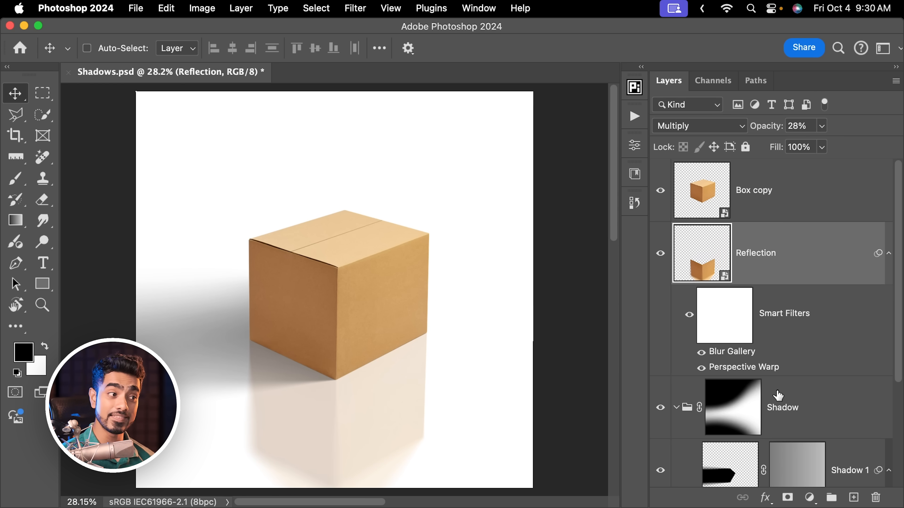
Add a layer mask to Reflection and paint black with a large soft brush to fade the reflection away from the box's base
left_click(787, 498)
left_click(15, 179)
left_click_drag(335, 309, 310, 316)
left_click_drag(315, 318, 299, 286)
key("bracketleft")
key("bracketleft")
key("bracketleft")
key("bracketleft")
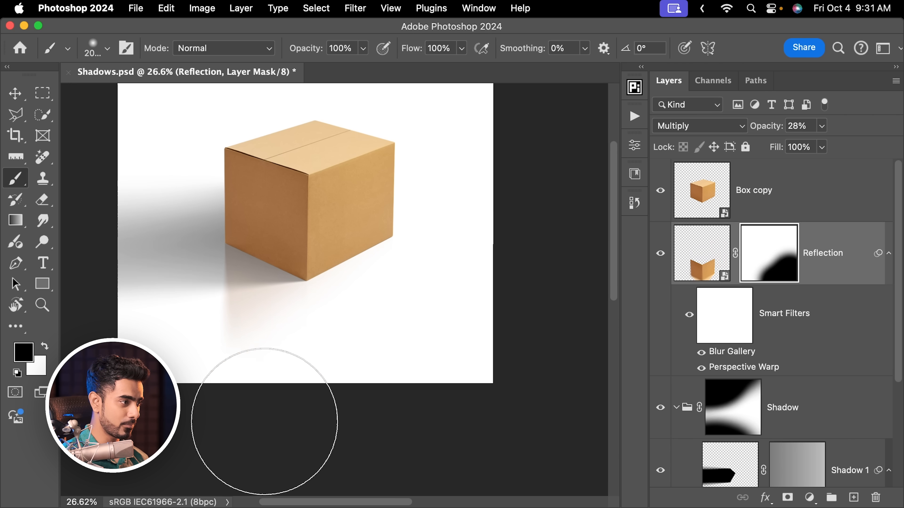
mouse_move(265, 421)
left_mouse_down()
mouse_move(238, 390)
mouse_move(171, 370)
mouse_move(270, 196)
left_mouse_up()
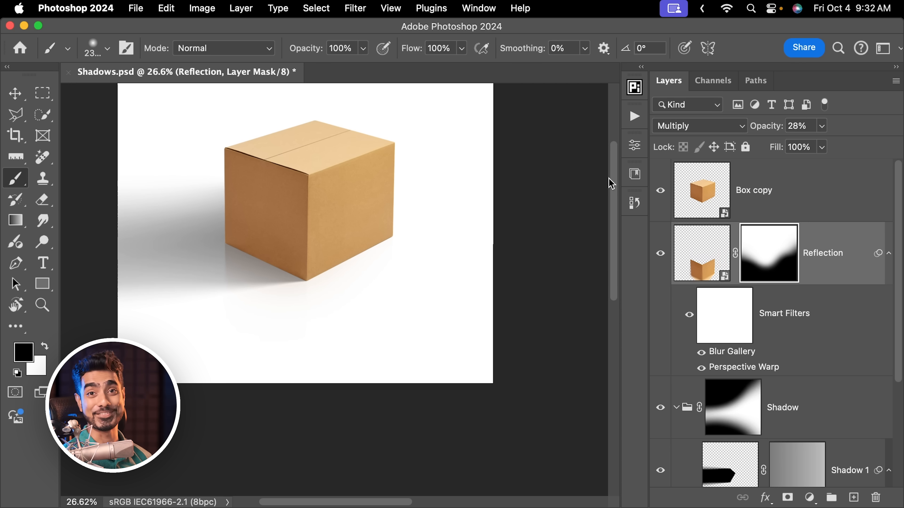
key("super+0")
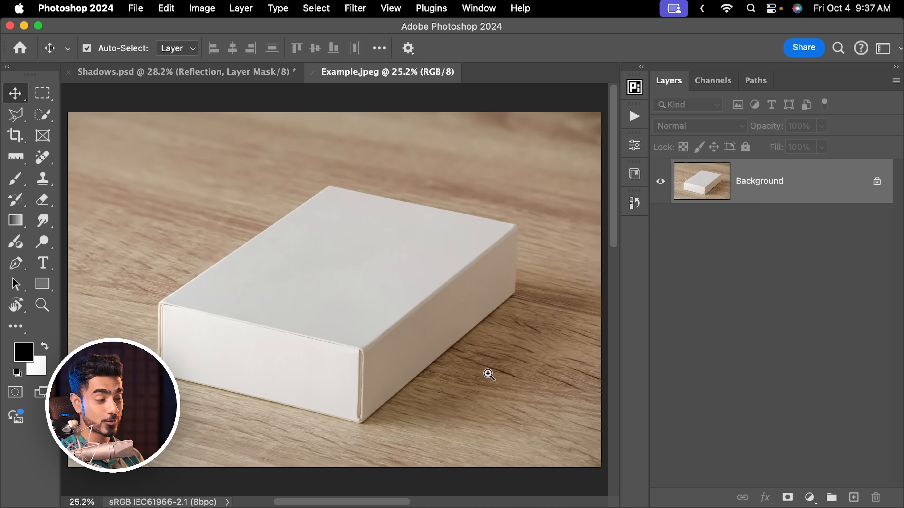
Examine the contact shadow along the white box's base in Example.jpeg
left_click_drag(459, 373, 439, 340)
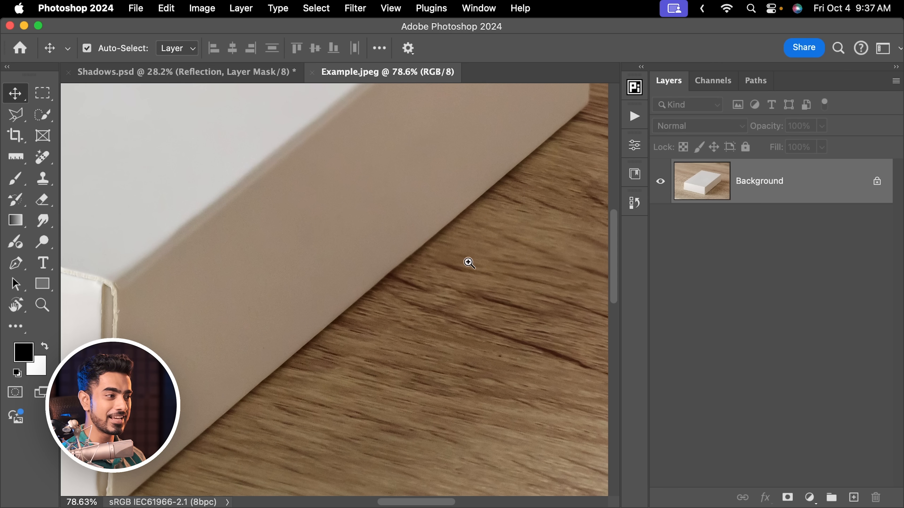
left_click_drag(469, 263, 441, 265)
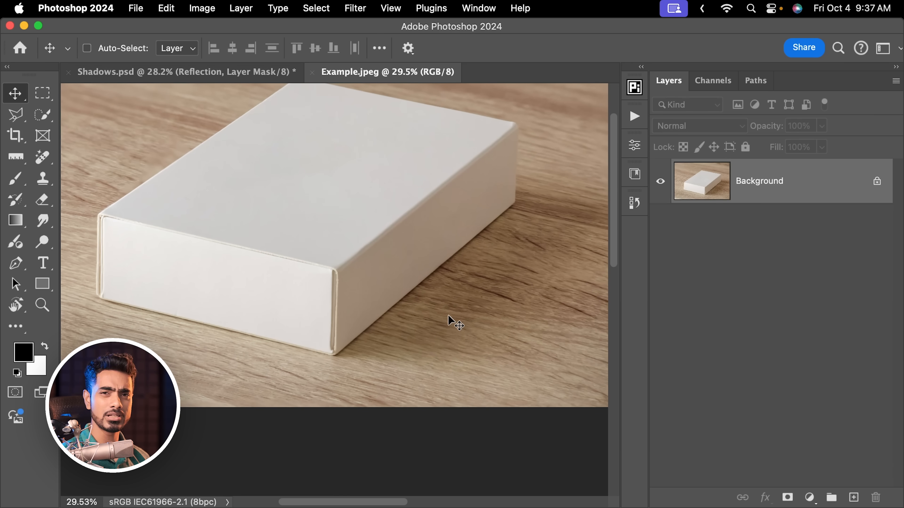
left_click_drag(449, 264, 437, 299)
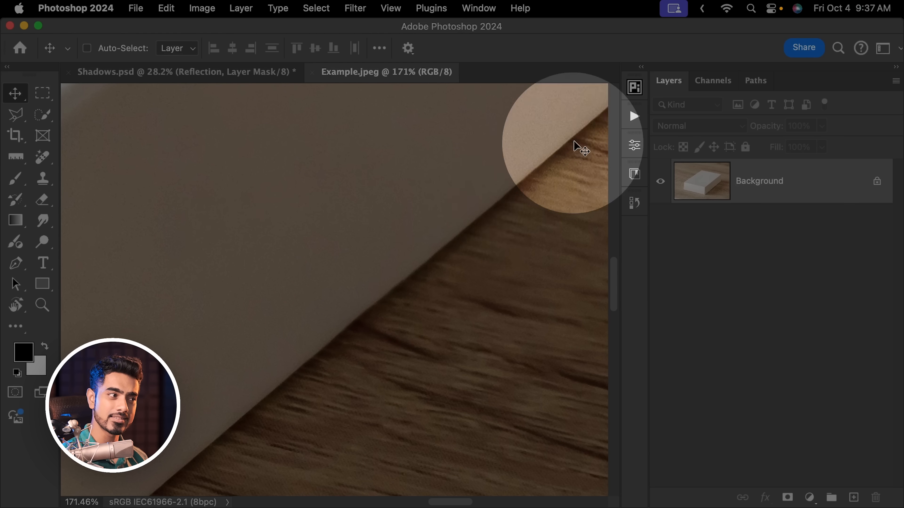
key("super+0")
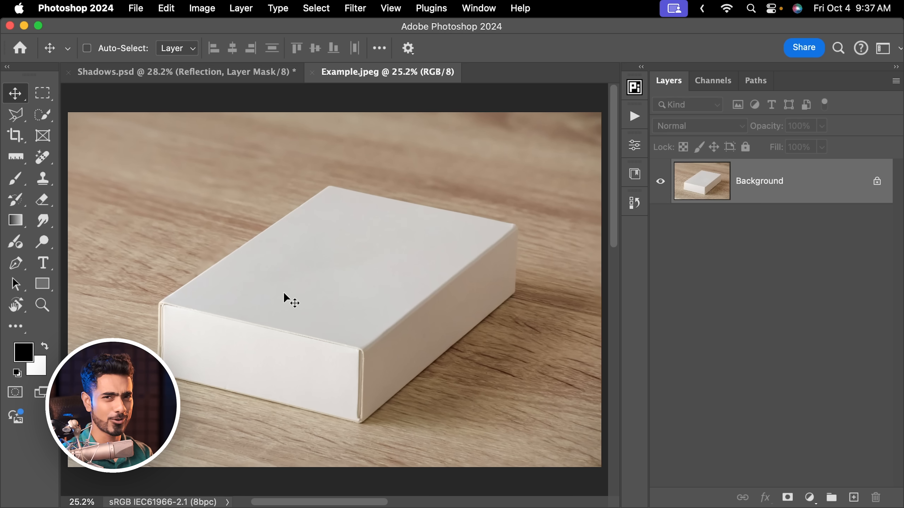
In Shadows.psd, create a new layer directly above Reflection and name it Shadow 2
left_click(214, 81)
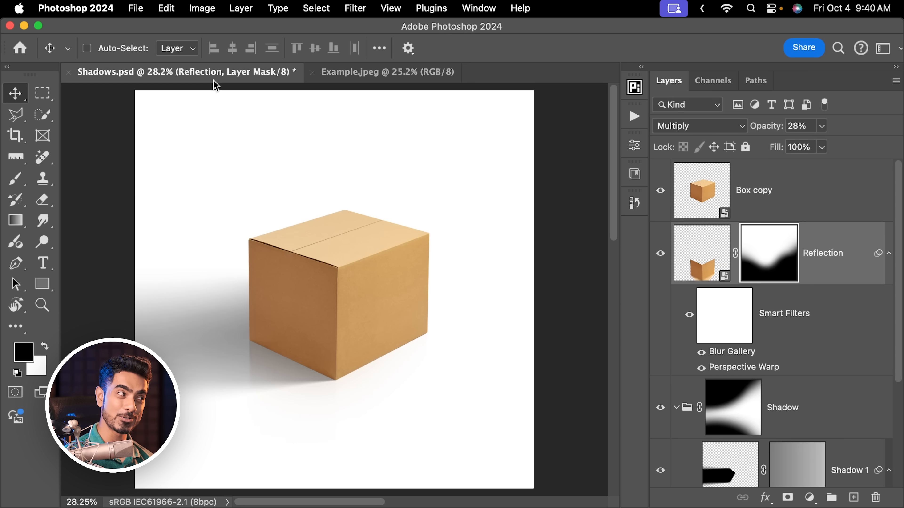
left_click(814, 191)
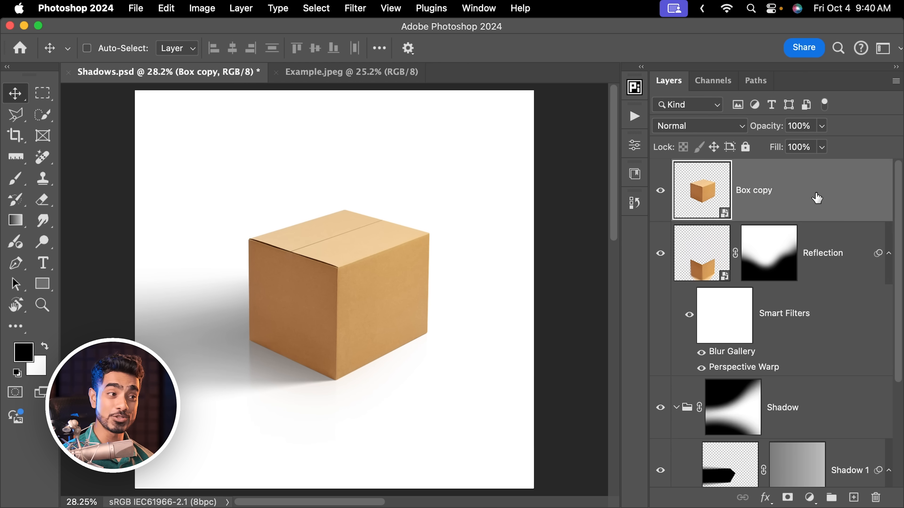
left_click(829, 256)
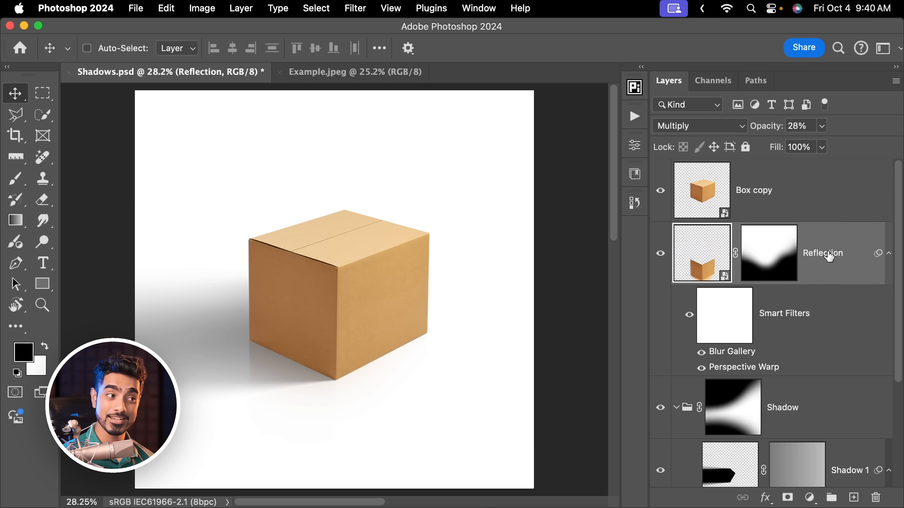
left_click(853, 497)
double_click(754, 253)
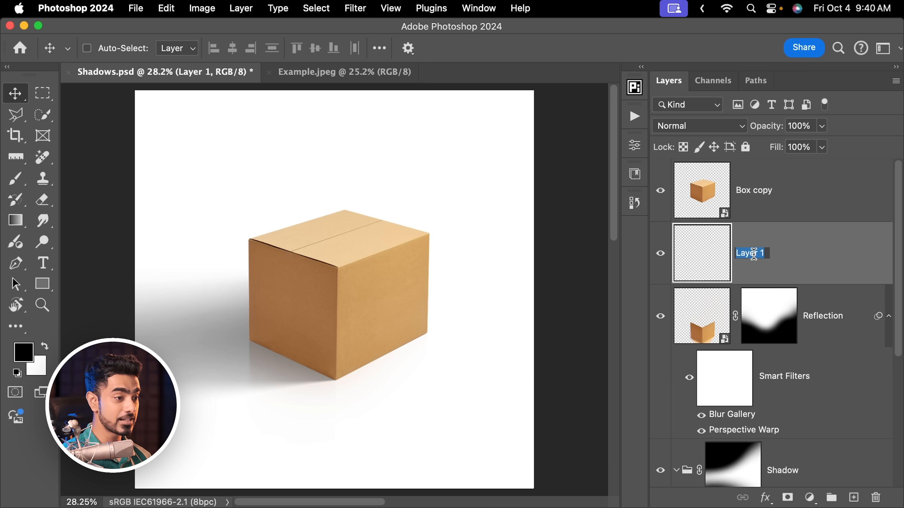
type("Shadow 2")
key("Return")
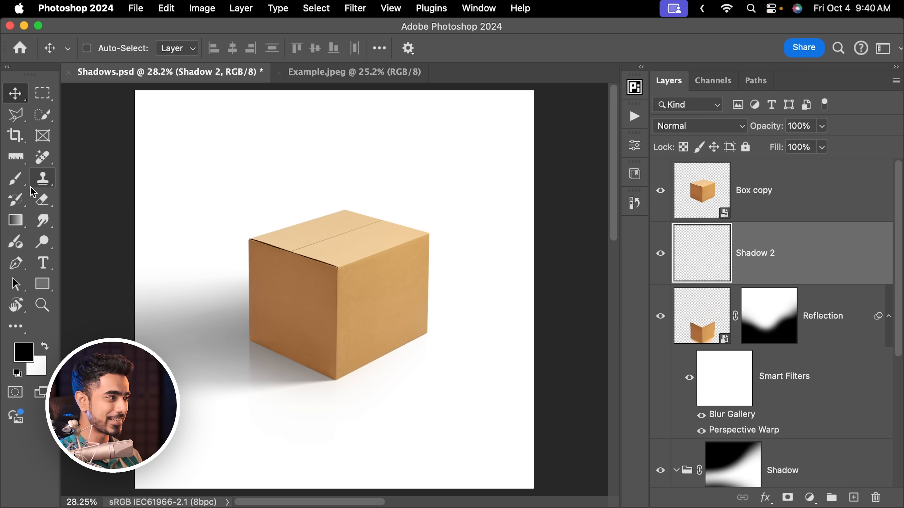
Dab black on Shadow 2 at the left corner of the box's base using a 10 px brush
key("b")
left_click_drag(253, 359, 364, 302)
left_click_drag(207, 265, 256, 301)
left_click_drag(253, 301, 267, 300)
key("bracketright")
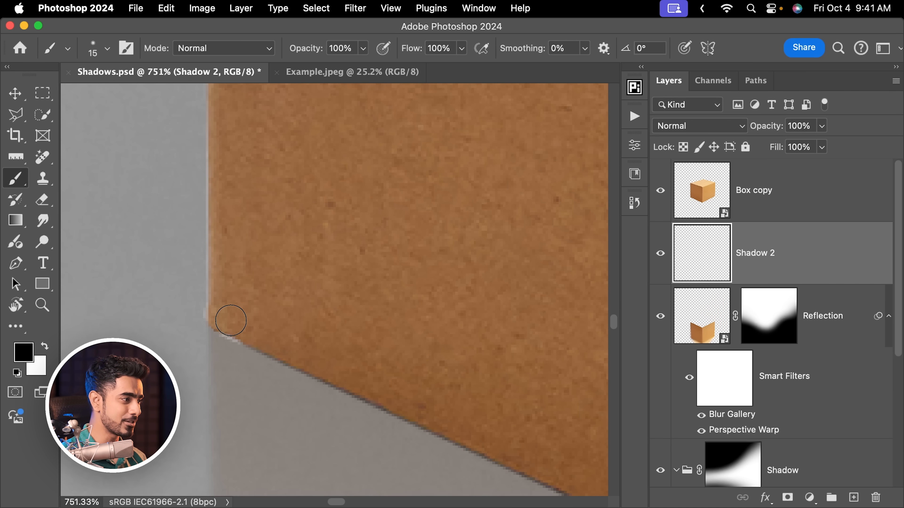
key("bracketleft")
key("bracketright")
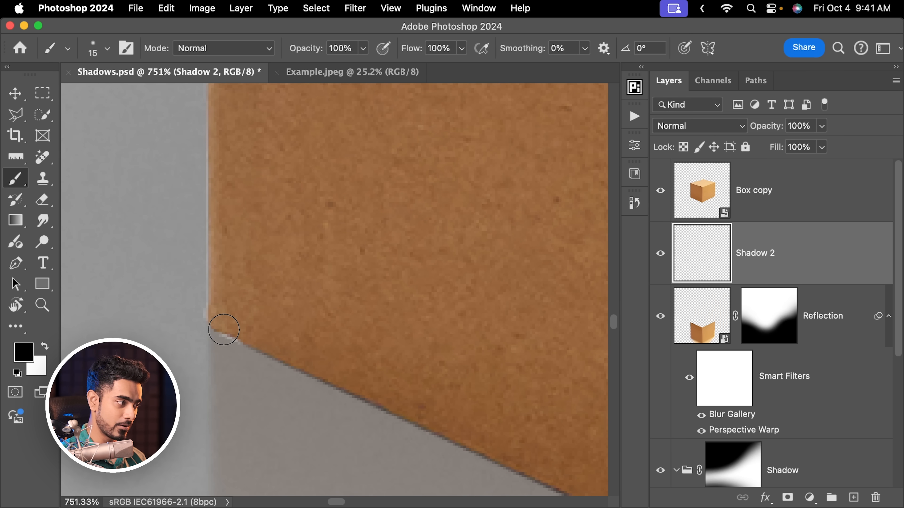
key("bracketleft")
left_click(217, 330)
Extend the black contact shadow from the left corner in a straight stroke along the box's left base edge
mouse_move(279, 354)
left_mouse_down()
mouse_move(266, 358)
mouse_move(194, 293)
left_mouse_up()
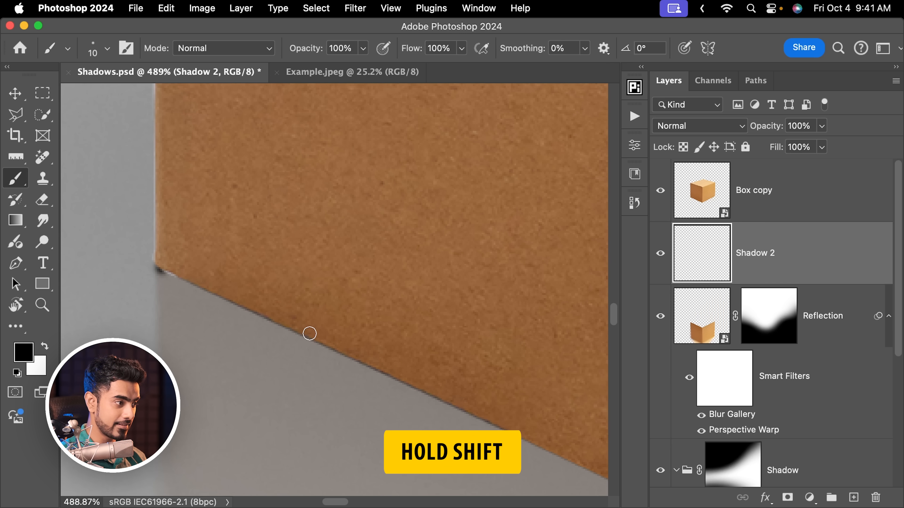
left_click(314, 336, "shift")
left_click_drag(340, 341, 197, 279)
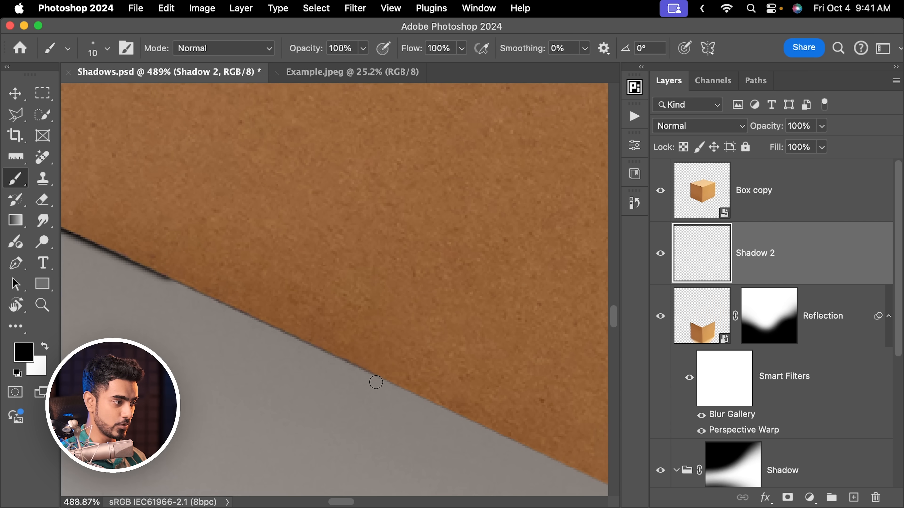